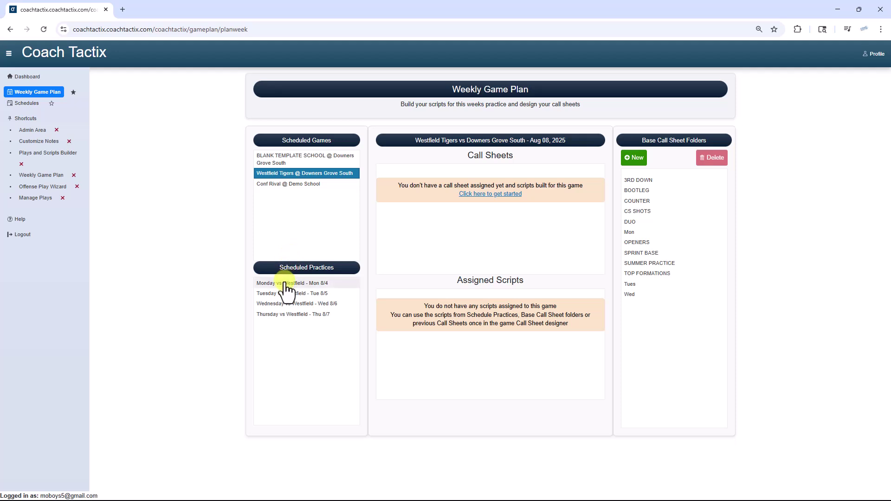
Review the practice scripts assigned to the Monday and Tuesday practices vs Westfield.
left_click(288, 282)
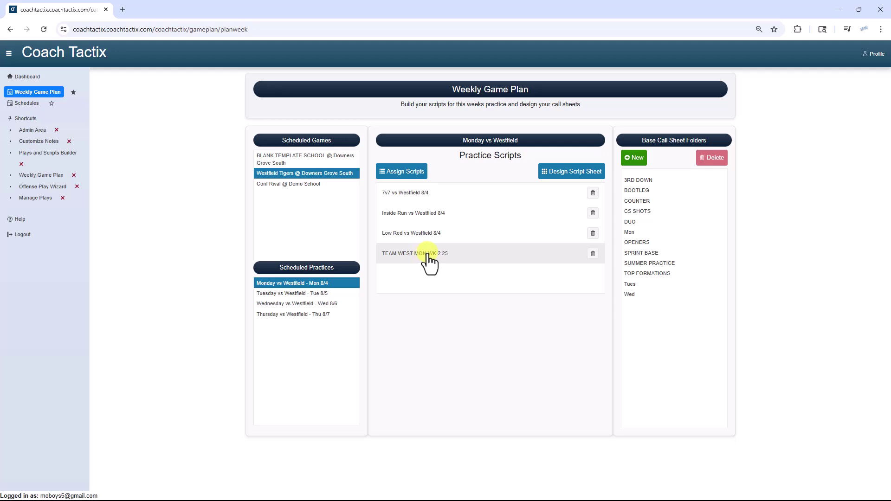
left_click(291, 295)
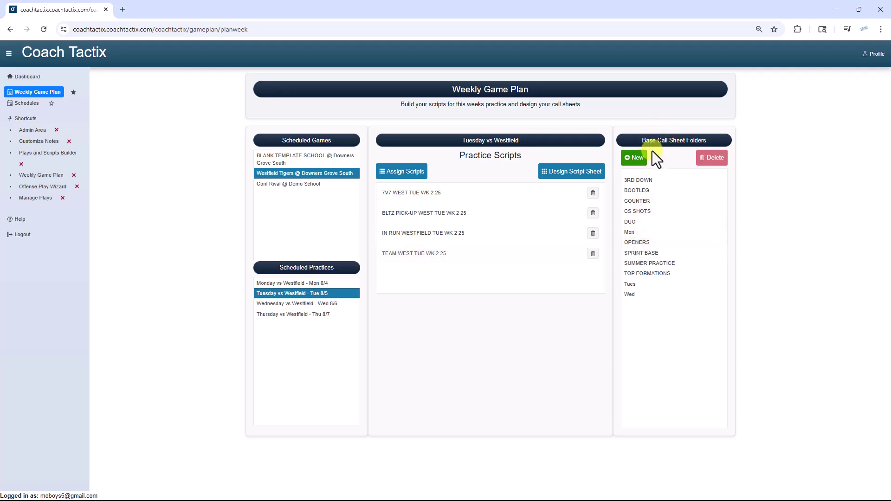
Create a new base call sheet folder named BLANK TILES and save it.
left_click(636, 157)
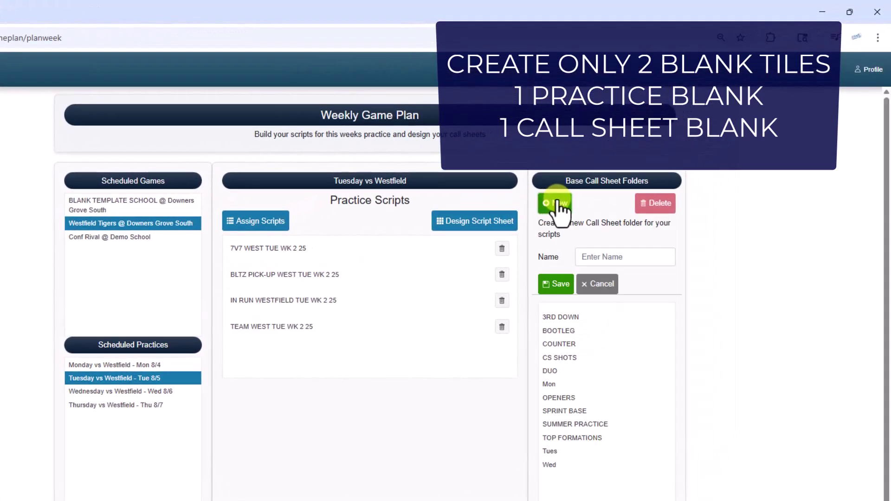
left_click(587, 256)
left_click(601, 257)
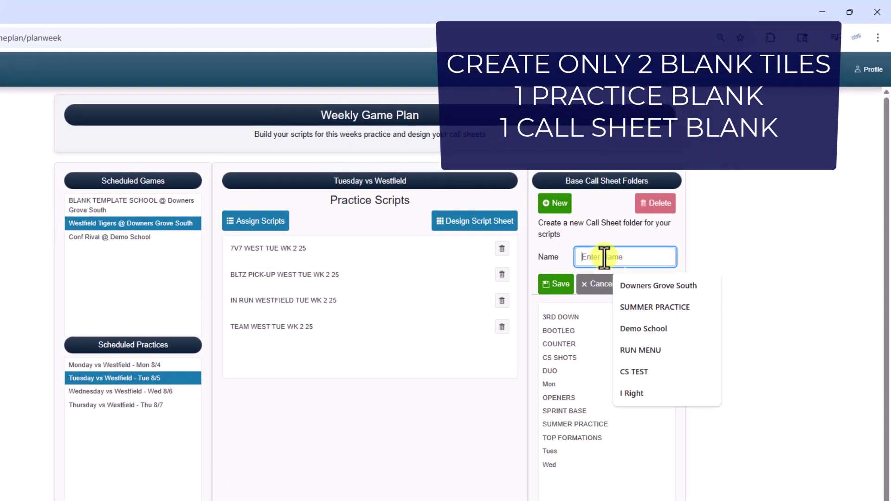
type("Blank")
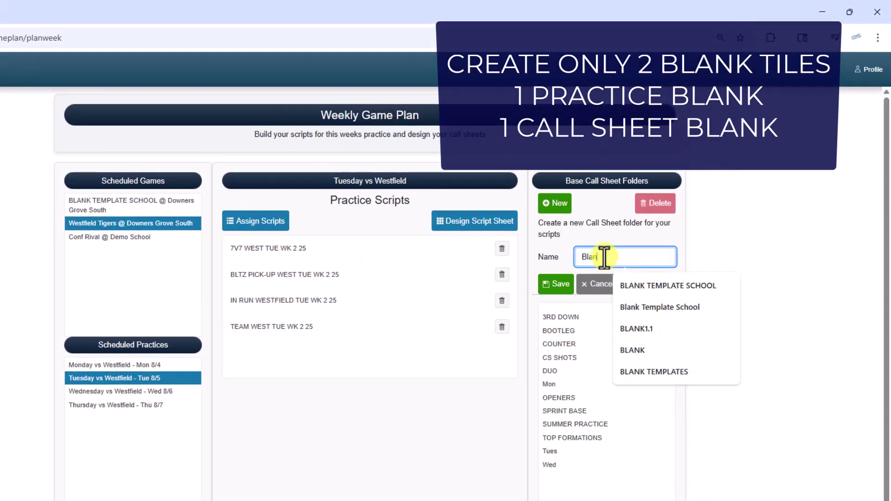
key("BackSpace")
key("BackSpace")
key("BackSpace")
key("BackSpace")
key("BackSpace")
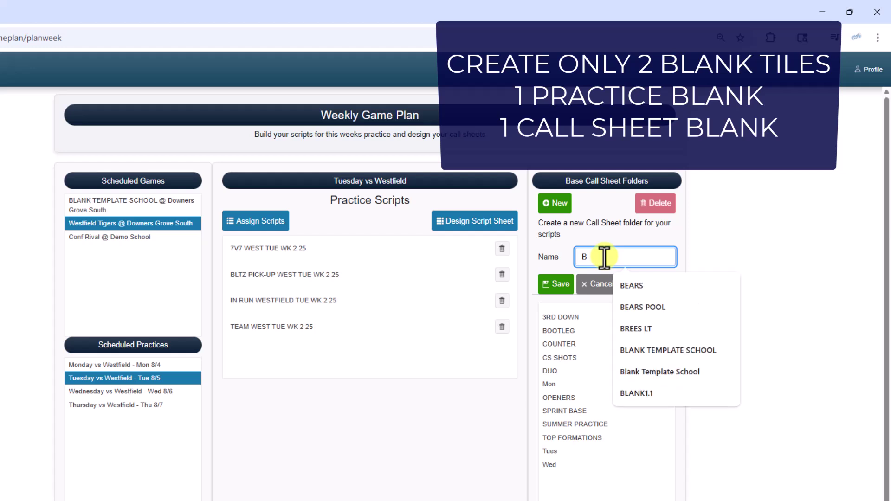
type("BLA")
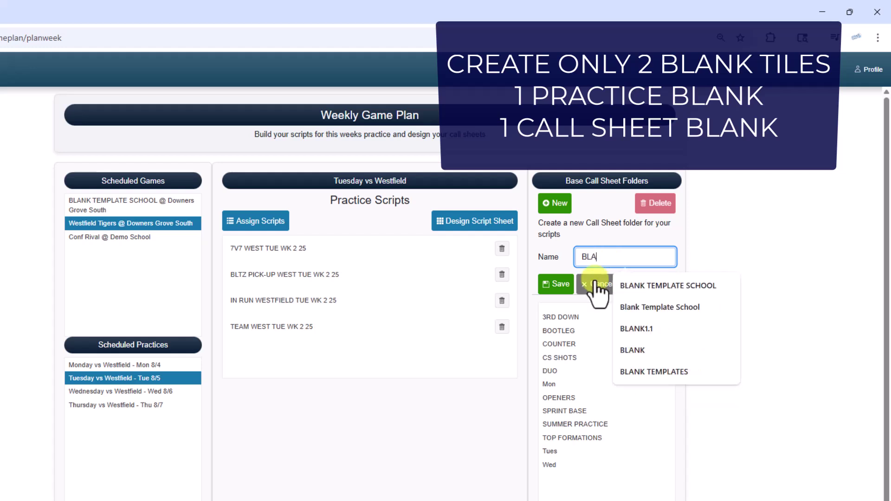
type("NK TILES")
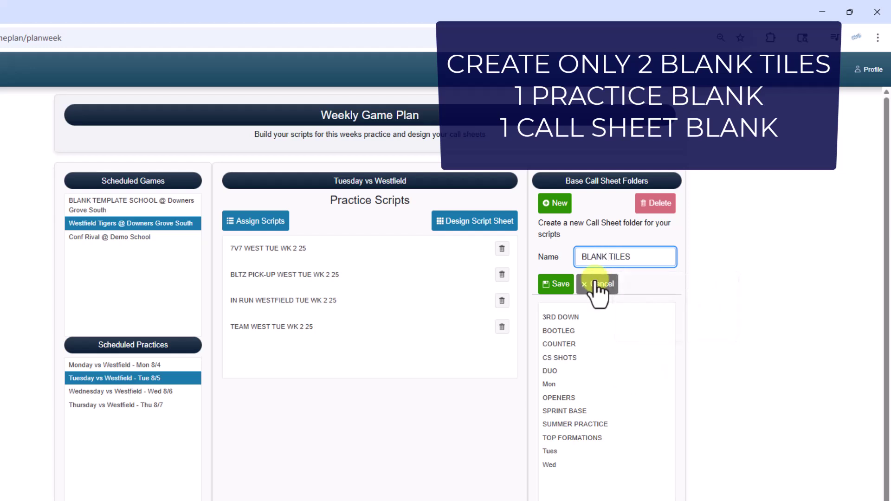
left_click(559, 284)
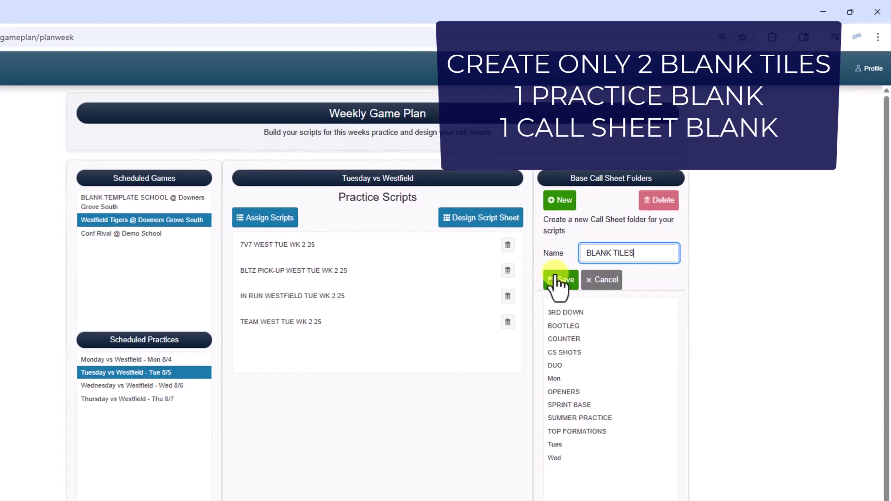
Start building scripts in the BLANK TILES folder and save an empty PRACTICE SCRIPT layout script named BLANK PRACTICE TILE.
left_click(590, 226)
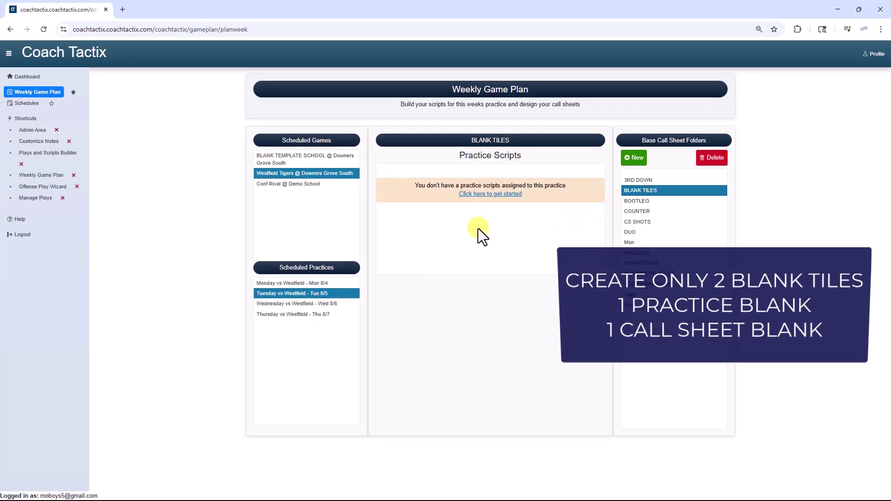
left_click(474, 195)
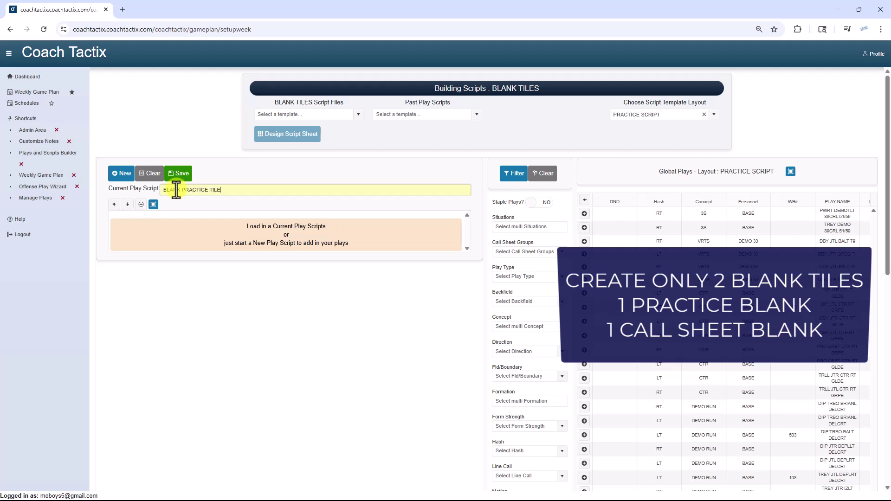
left_click(178, 173)
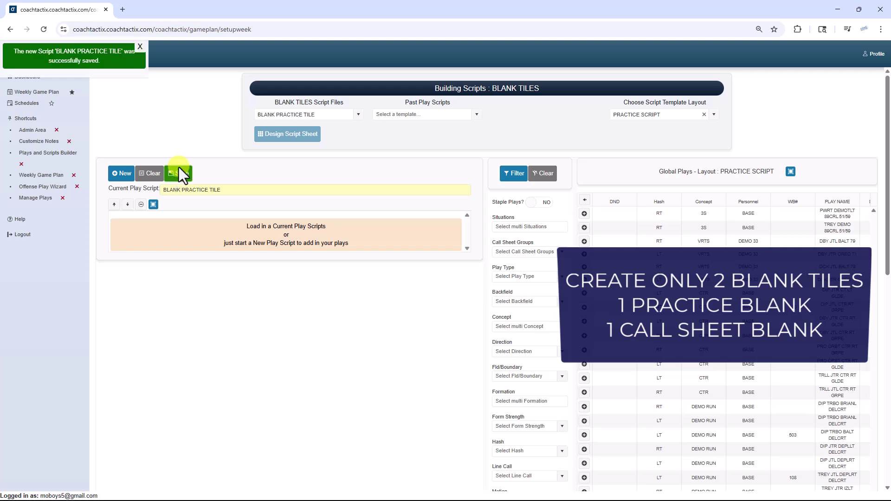
Change the script template layout to CALL SHEET BLANK and accept clearing the current script plays.
left_click(712, 116)
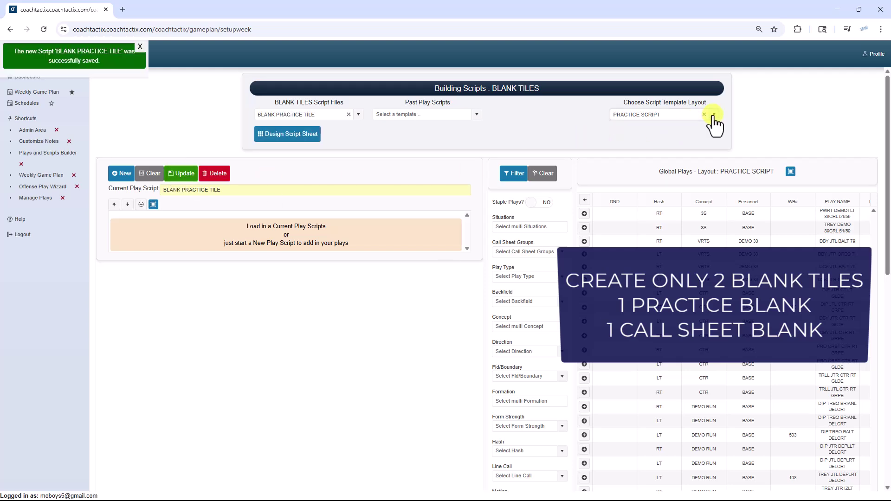
left_click(661, 136)
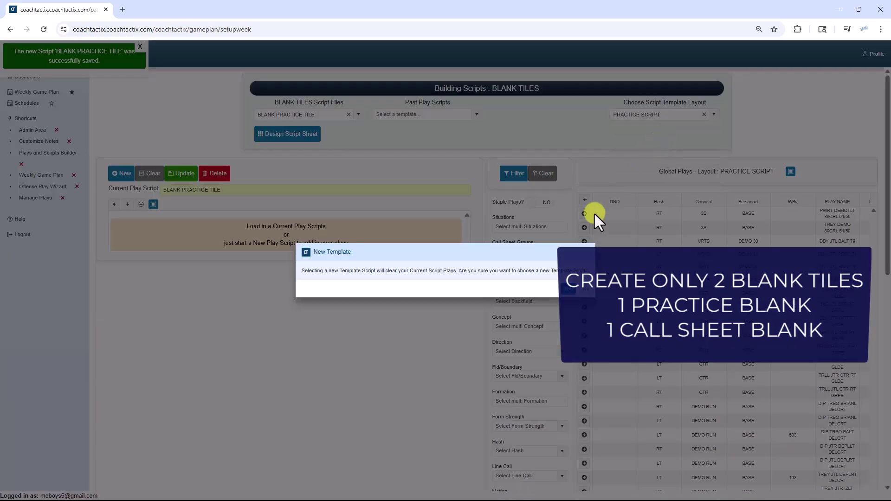
left_click(566, 290)
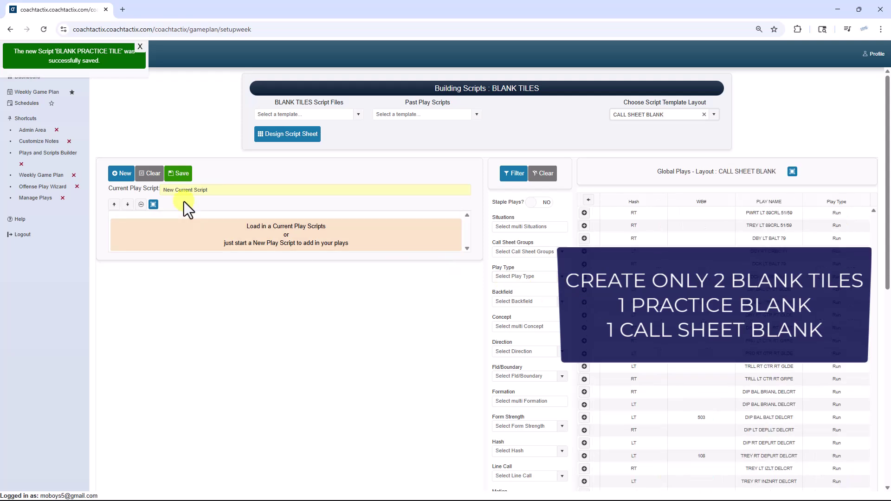
Name the new empty script CALL SHEET TILE BLANK and save it.
left_click_drag(213, 189, 96, 196)
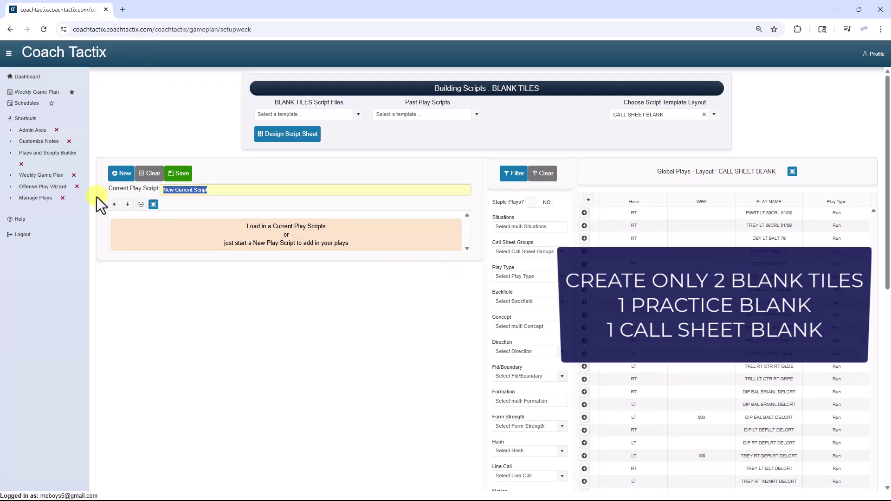
type("CALL SHEET TILE BALNK")
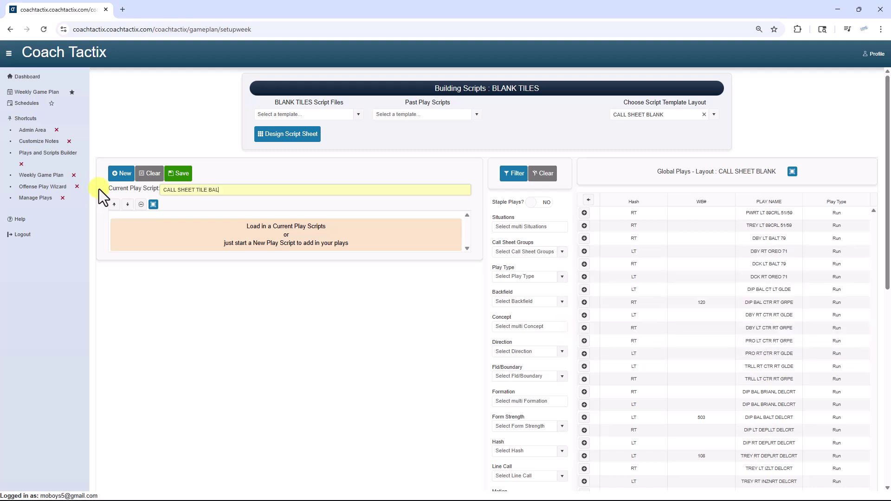
key("BackSpace")
key("BackSpace")
key("BackSpace")
type("LANK")
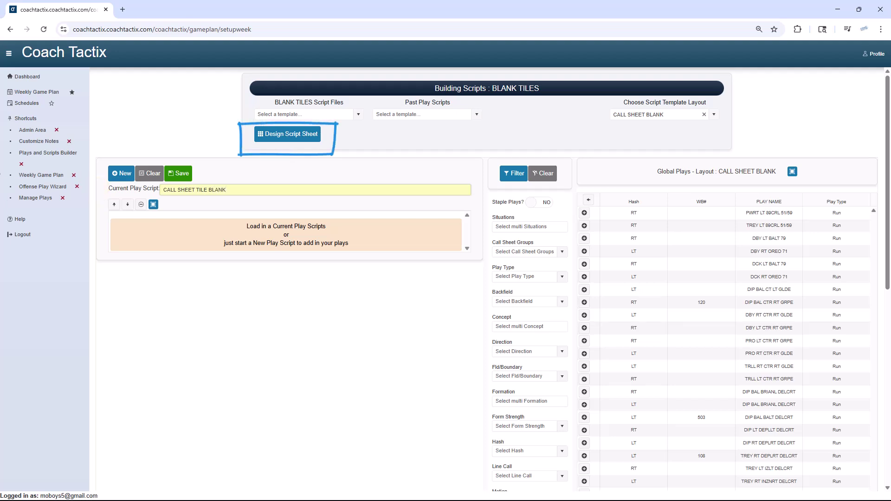
left_click(176, 174)
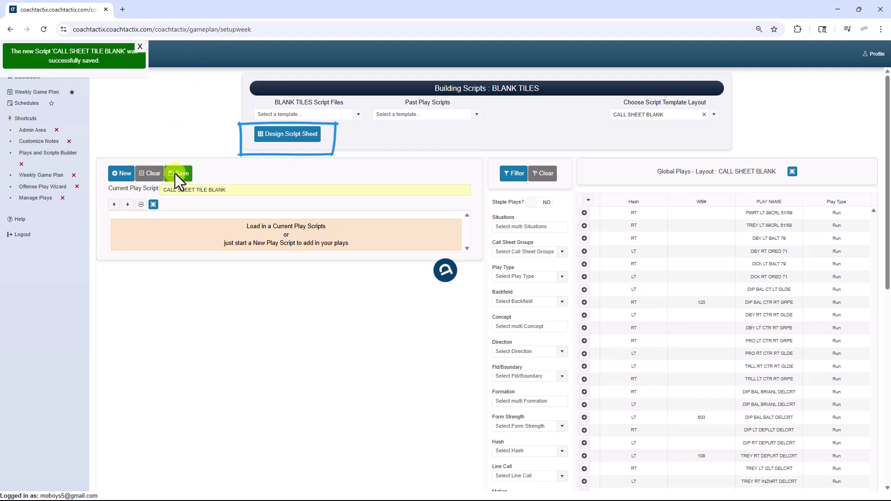
Check the BLANK TILES sheet designer, and open the script sheet designer for the Westfield Tigers game's Tuesday practice.
left_click(277, 137)
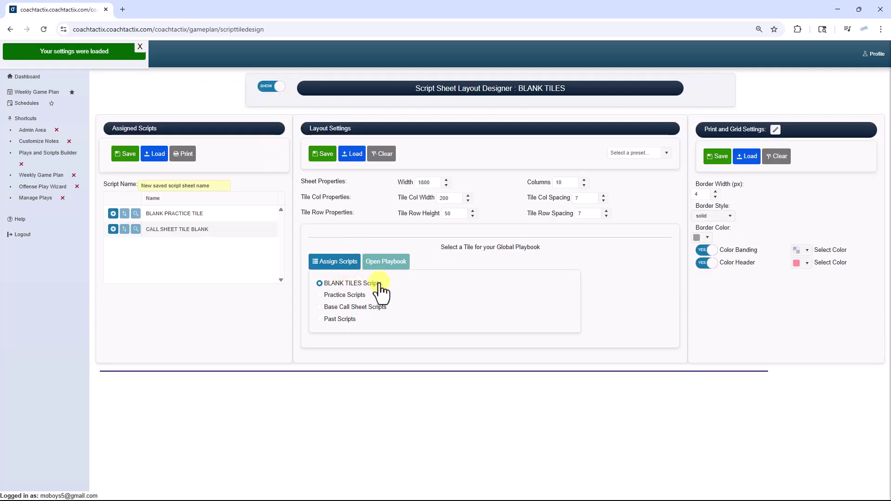
left_click(39, 178)
left_click(287, 174)
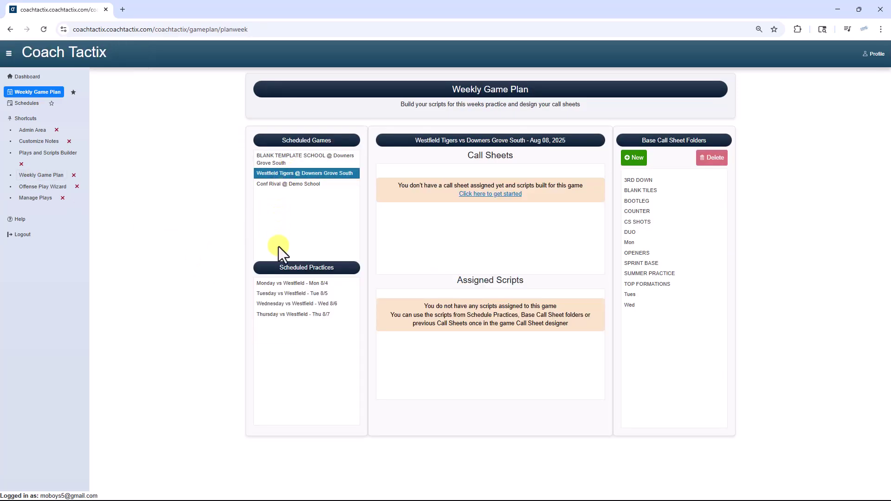
left_click(278, 295)
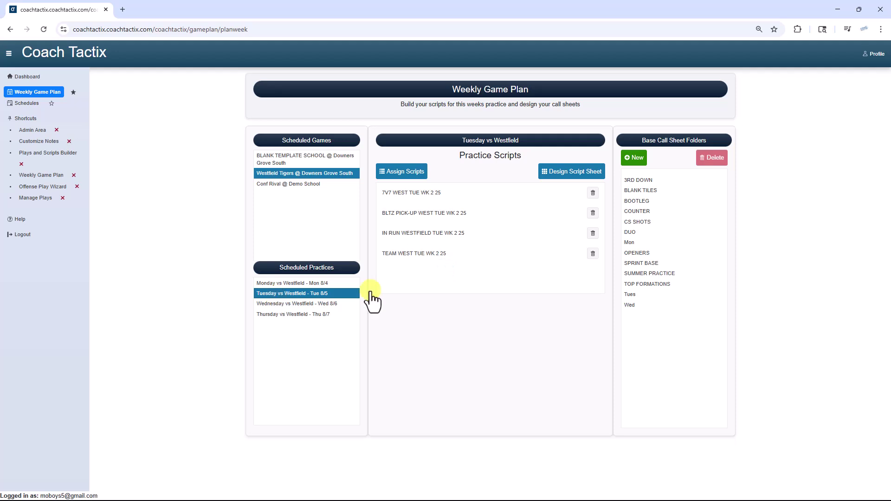
left_click(575, 176)
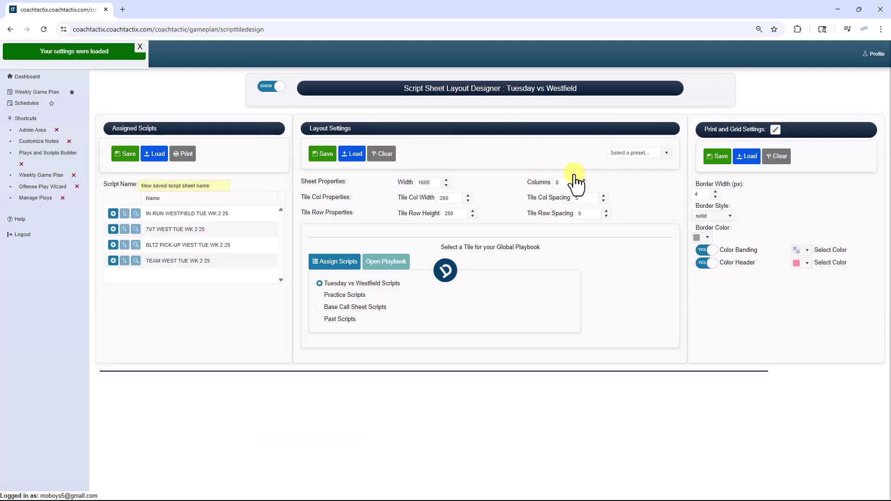
left_click(112, 213)
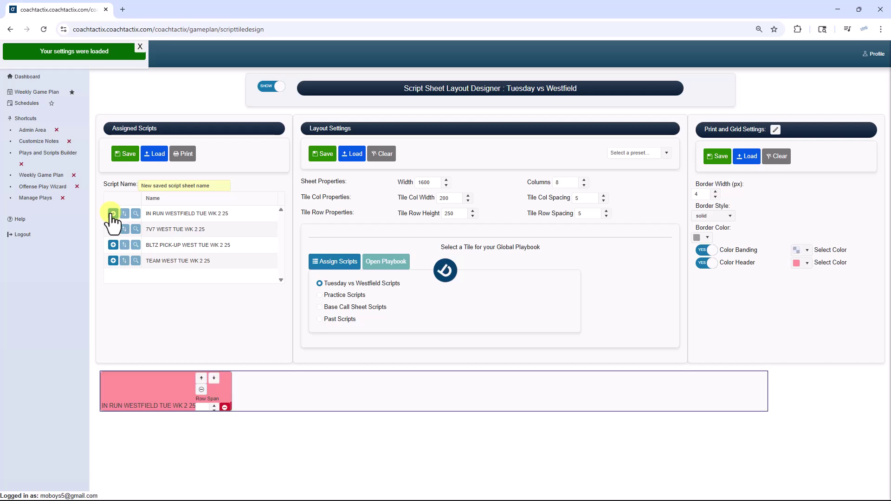
left_click(202, 390)
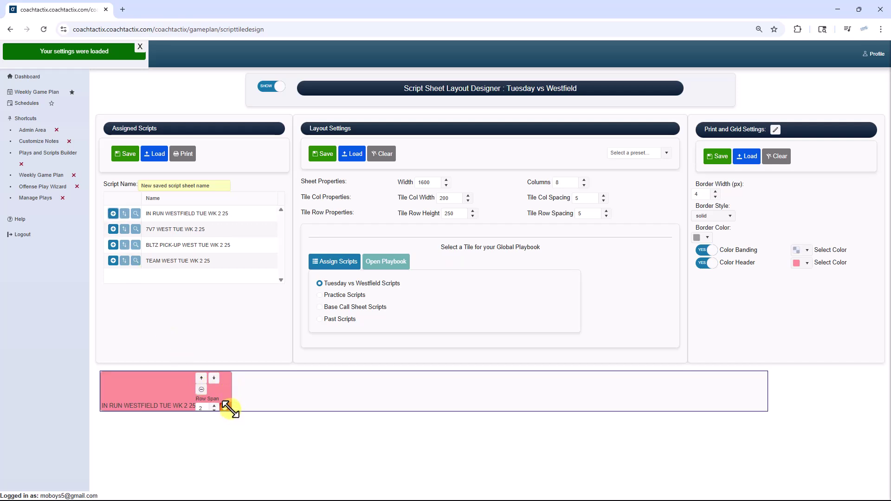
left_click_drag(229, 409, 611, 471)
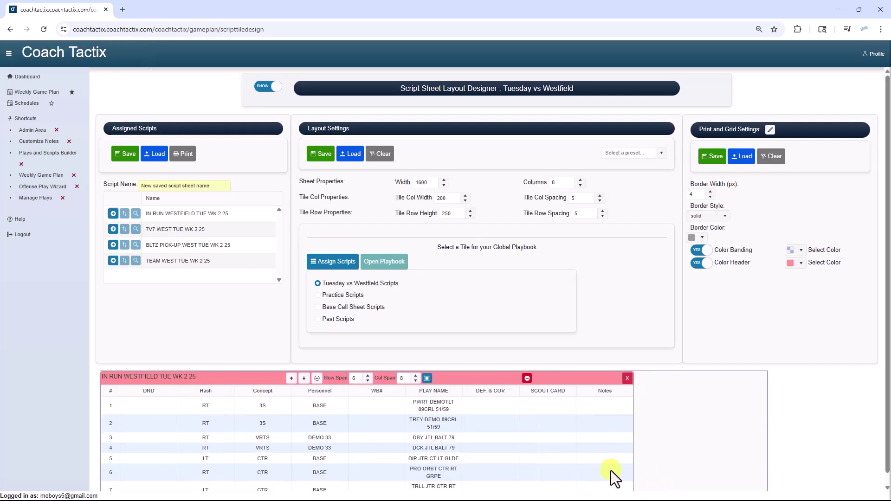
left_click(628, 378)
left_click(477, 291)
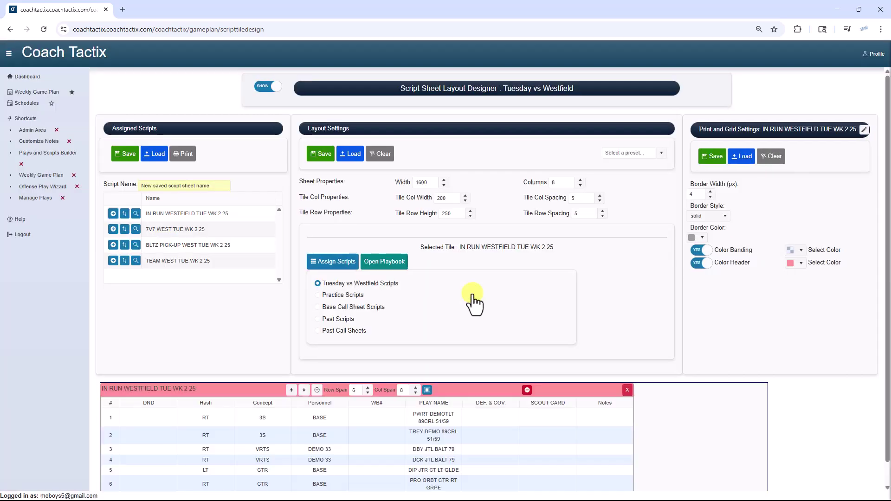
List the base call sheet scripts and add a BLANK PRACTICE TILE sized to row span 4 and column span 10.
left_click(320, 307)
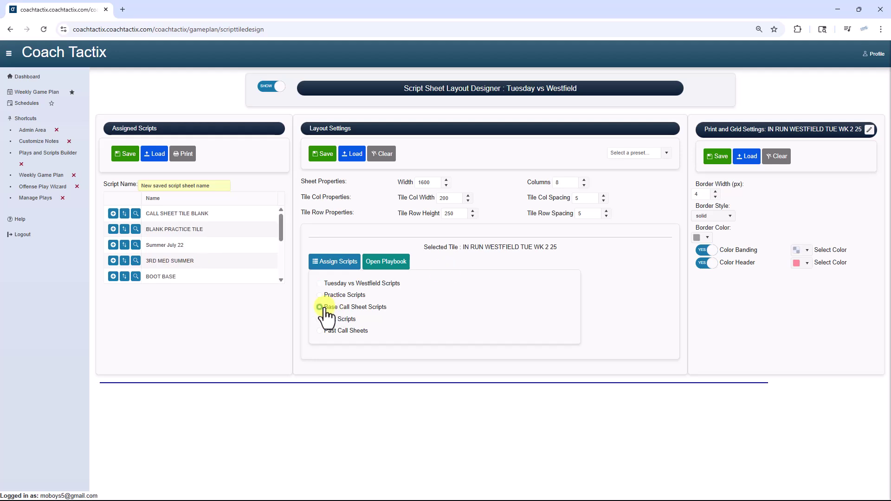
left_click(113, 229)
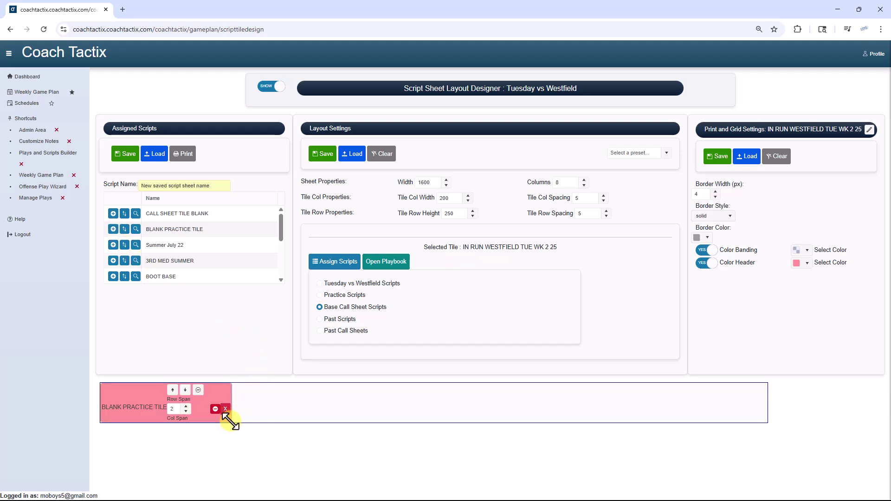
left_click_drag(228, 424, 781, 461)
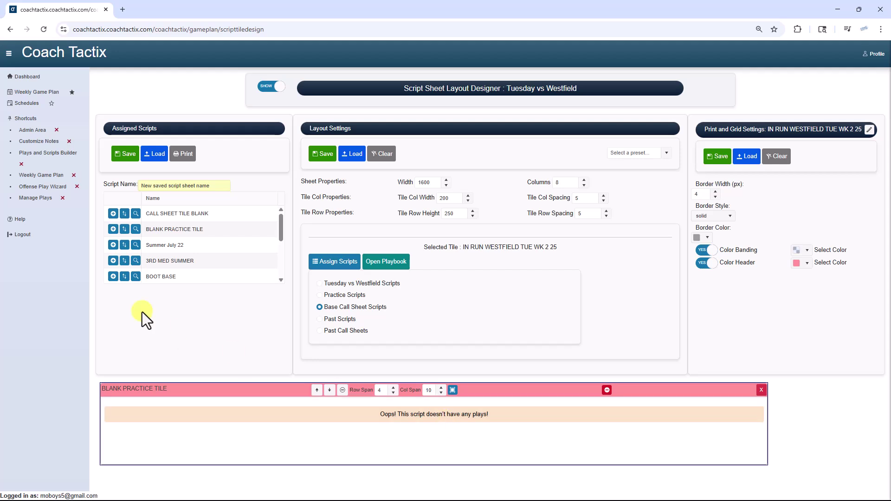
Add two more BLANK PRACTICE TILE tiles below the first and size the second to row span 4 and column span 10.
left_click(113, 228)
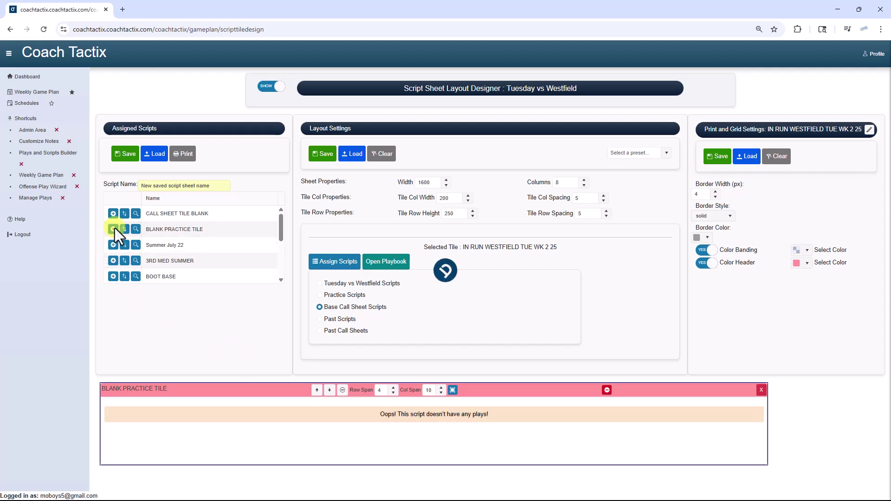
scroll(264, 420, "down", 1)
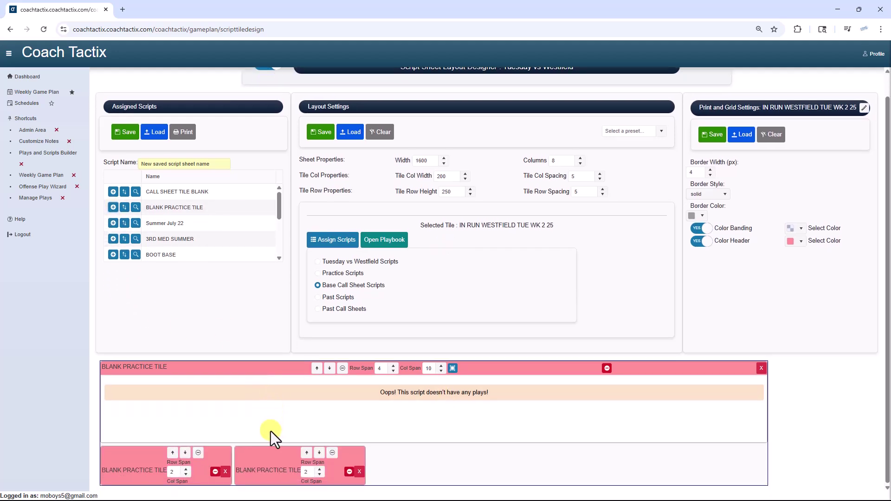
left_click_drag(234, 455, 784, 456)
scroll(533, 446, "down", 1)
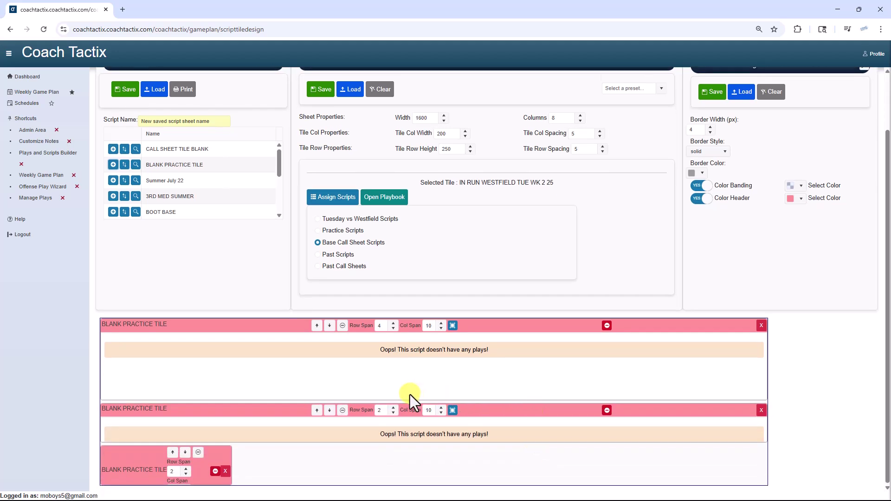
left_click(393, 408)
left_click(393, 408)
scroll(288, 442, "down", 1)
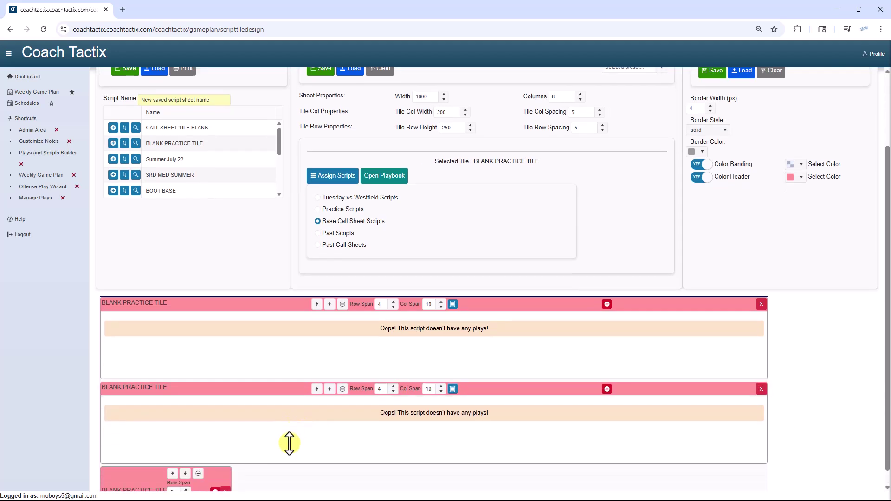
Size the third BLANK PRACTICE TILE to row span 4 and column span 10, and add a fourth tile with the same spans.
left_click_drag(233, 453, 845, 455)
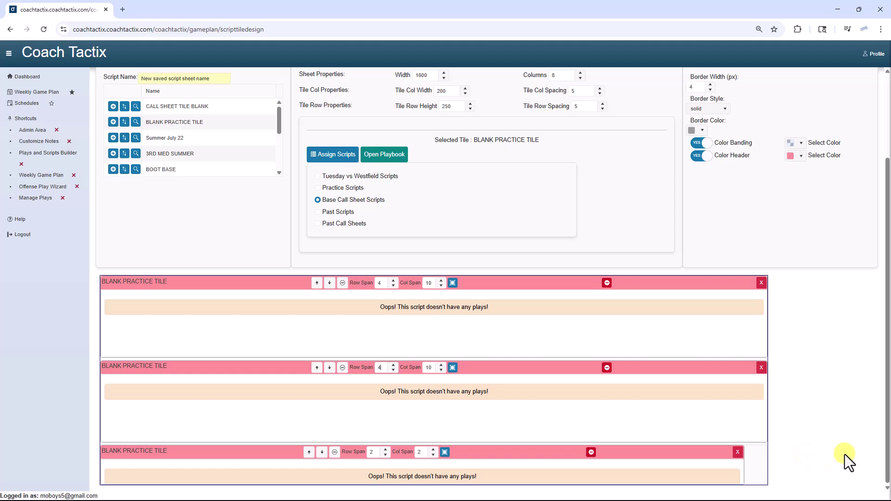
left_click(393, 449)
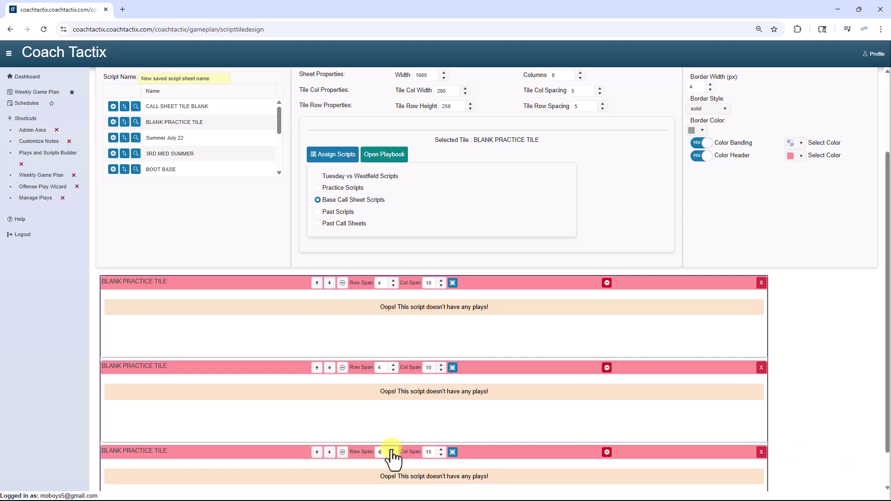
left_click(113, 122)
scroll(431, 365, "down", 2)
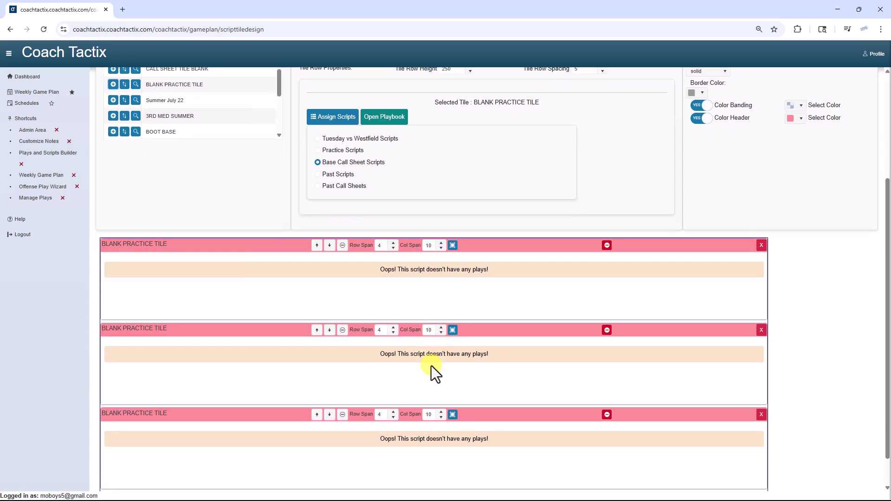
left_click_drag(231, 463, 842, 476)
double_click(384, 452)
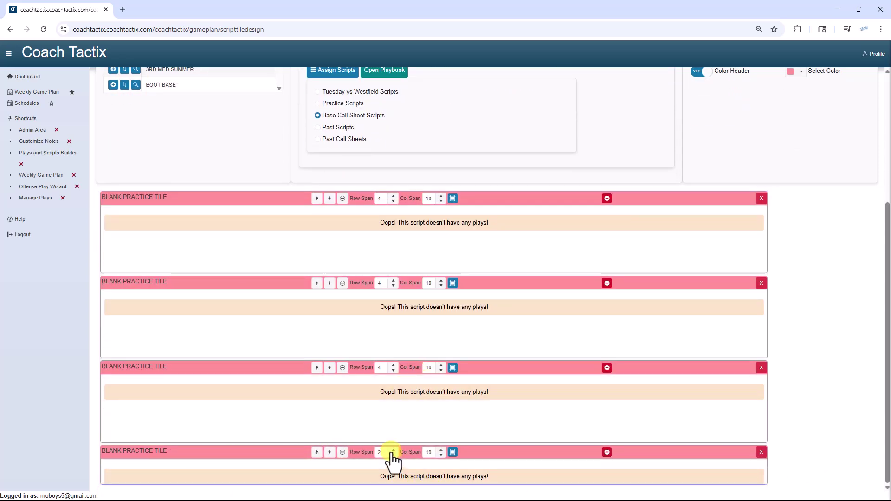
type("4")
Apply the Portrait 4 Scripts preset to the sheet layout and check the four blank tiles.
scroll(408, 445, "up", 4)
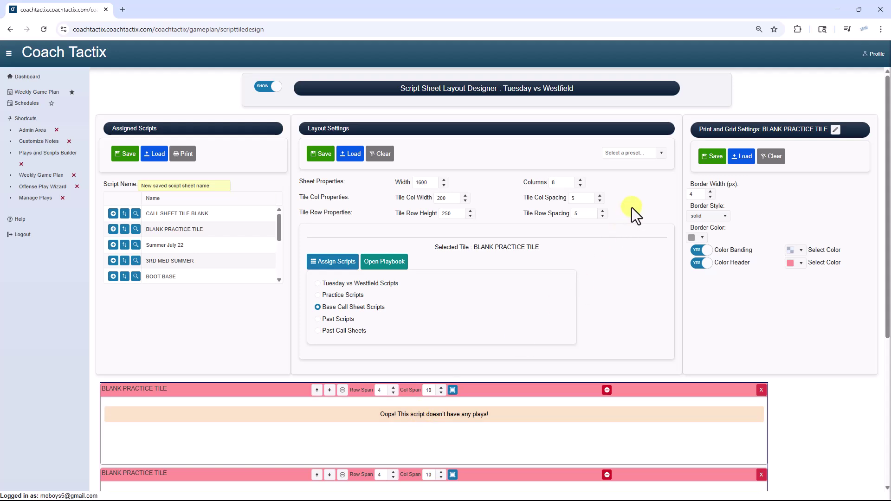
left_click(663, 152)
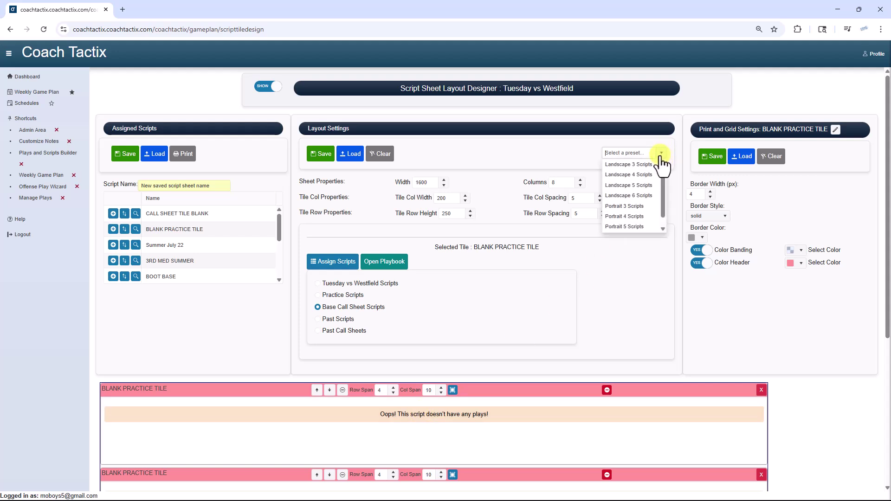
left_click(637, 218)
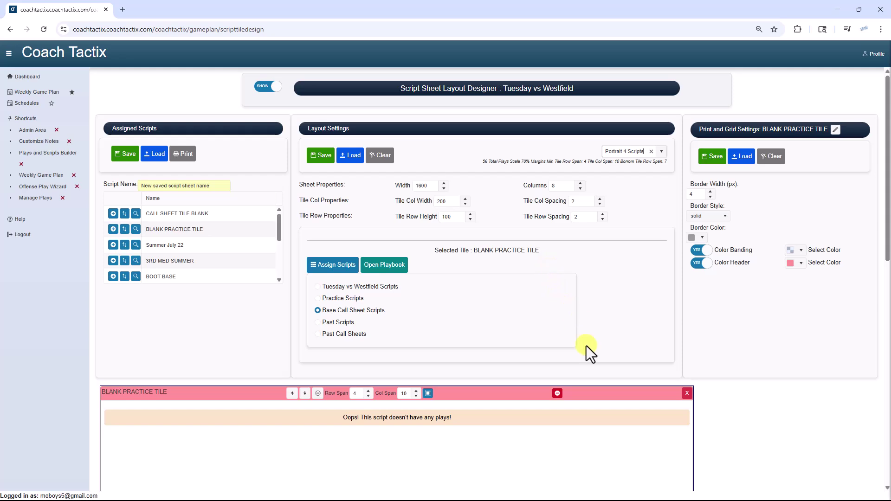
scroll(582, 361, "down", 1)
scroll(580, 369, "down", 7)
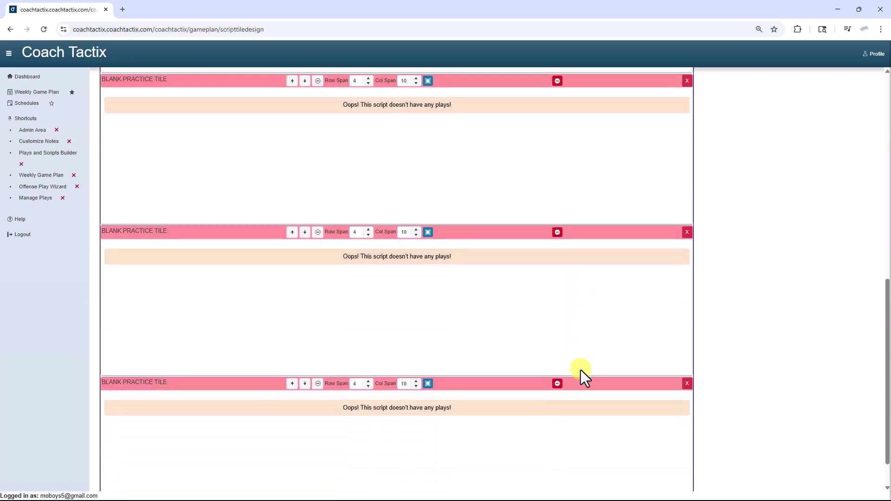
Name the script sheet layout BLANK TEMPLATE 4 PORT and save it.
scroll(580, 370, "up", 10)
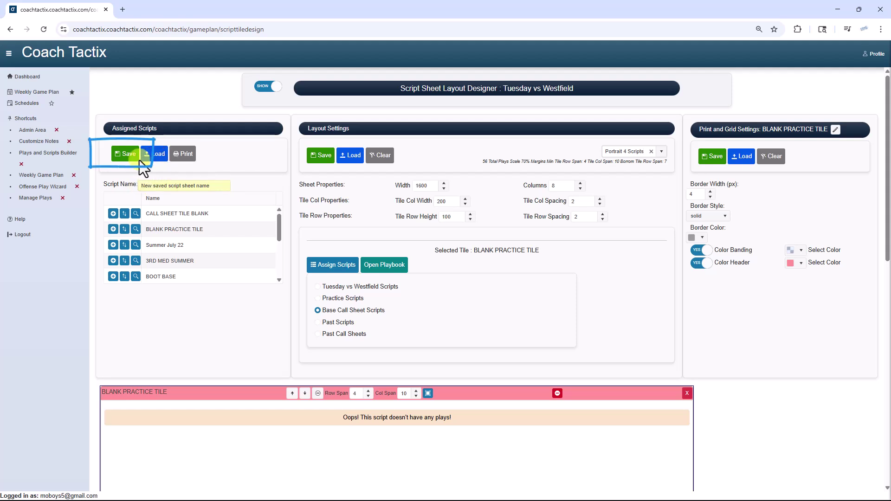
left_click(125, 157)
left_click(190, 183)
left_click_drag(215, 182, 85, 180)
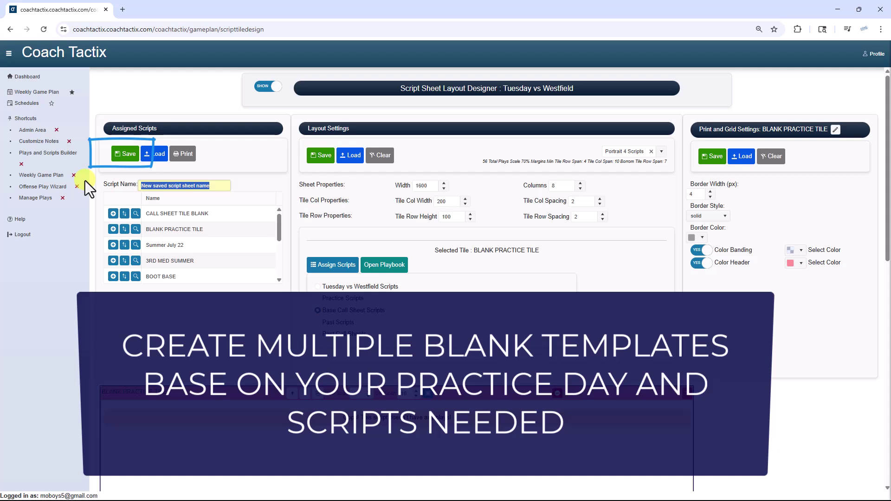
type("BLANK TEM")
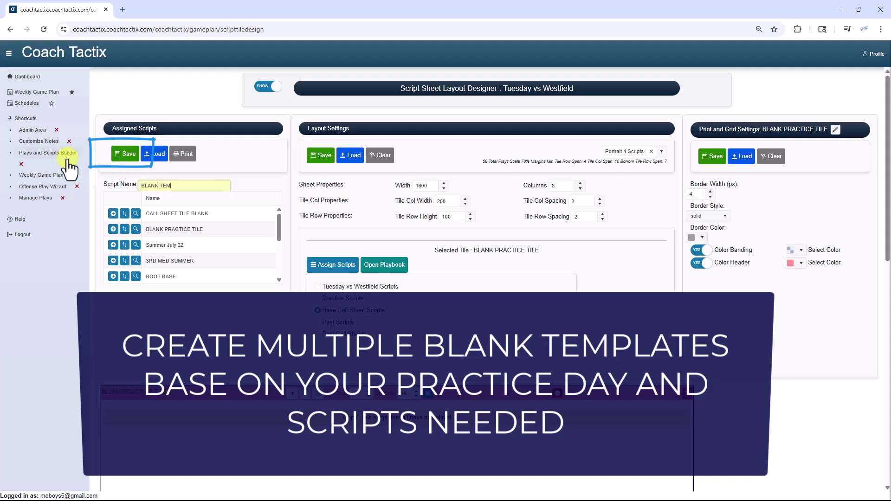
type("PLATE 4 PORT")
left_click(139, 155)
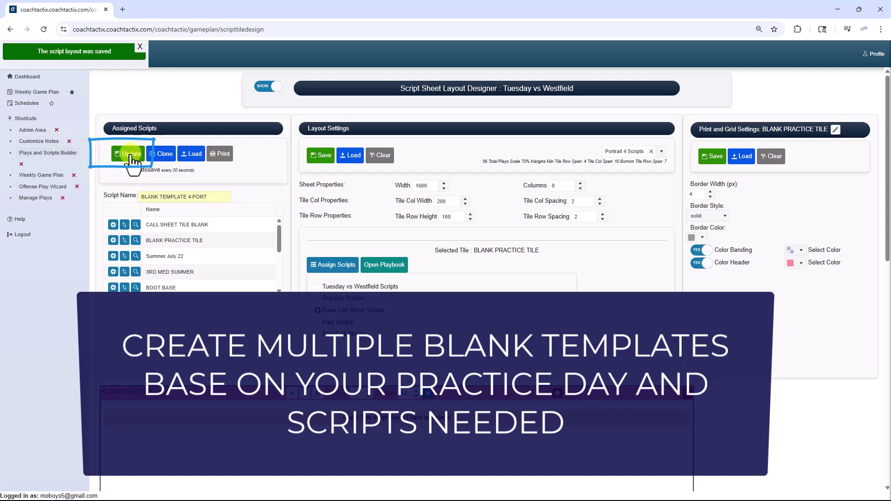
Load the saved 4 PORTRAIT SCRIPTS layout and look through its tiles.
left_click(194, 154)
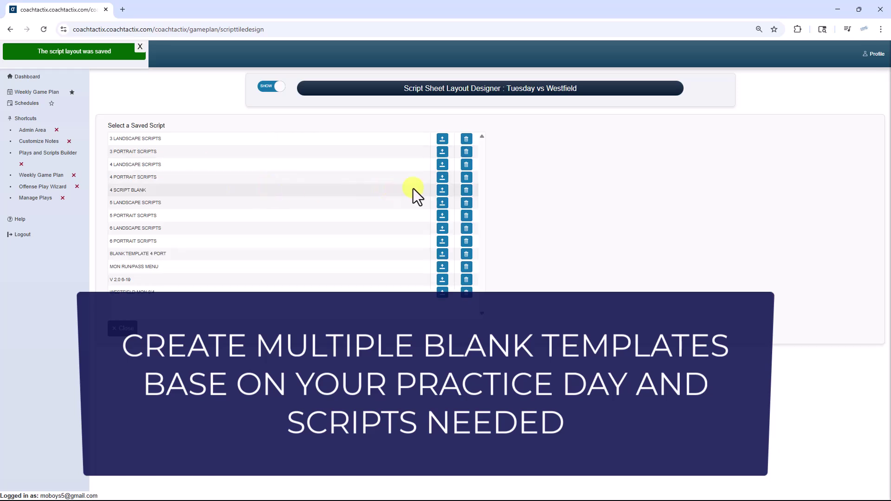
left_click(442, 181)
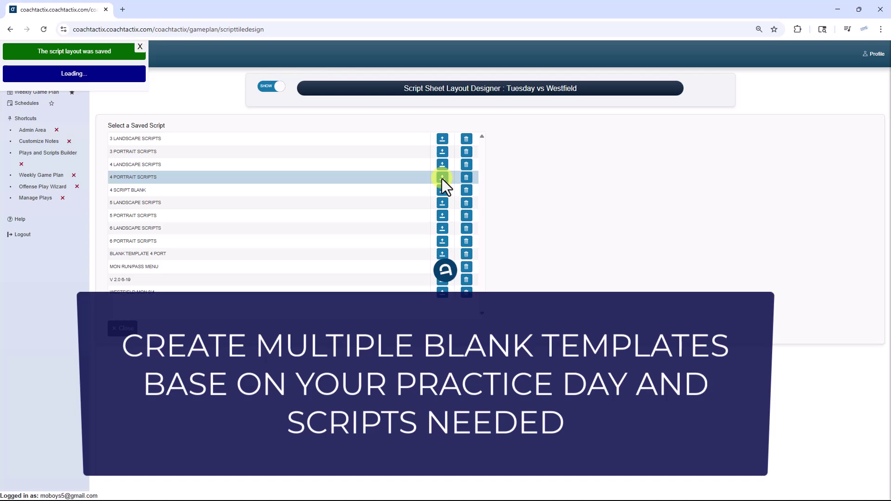
scroll(427, 359, "down", 10)
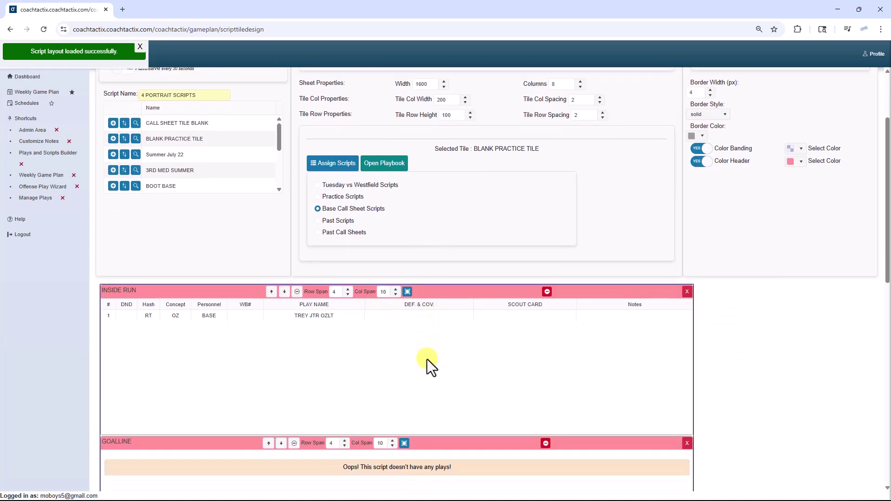
scroll(427, 359, "up", 8)
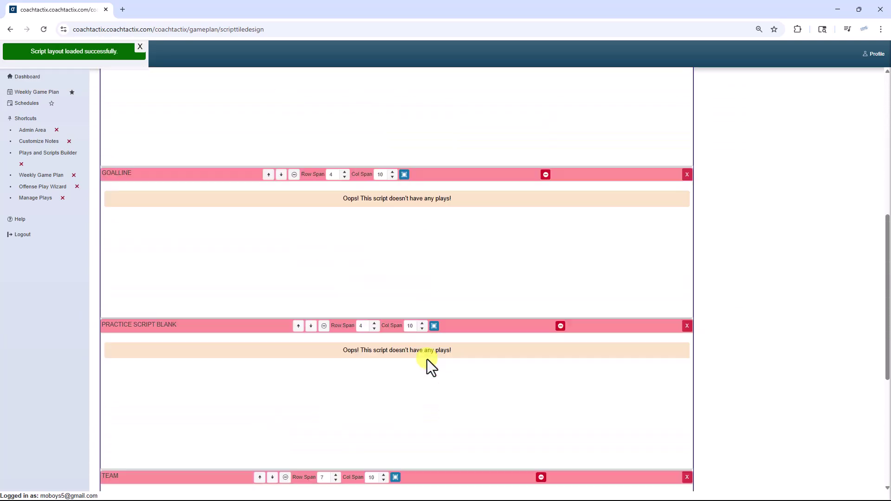
scroll(427, 360, "up", 2)
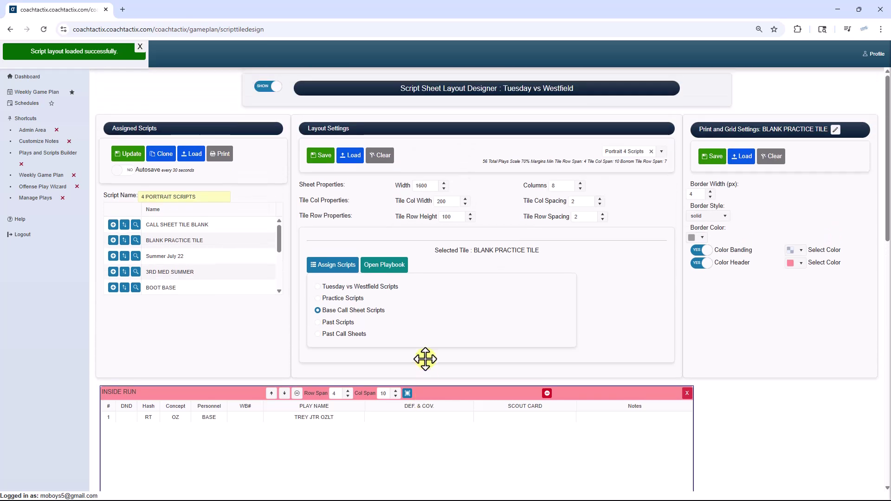
Load the saved 3 PORTRAIT SCRIPTS layout and remove all plays from its first TEST SCRIPT 2 7-2 tile.
left_click(190, 154)
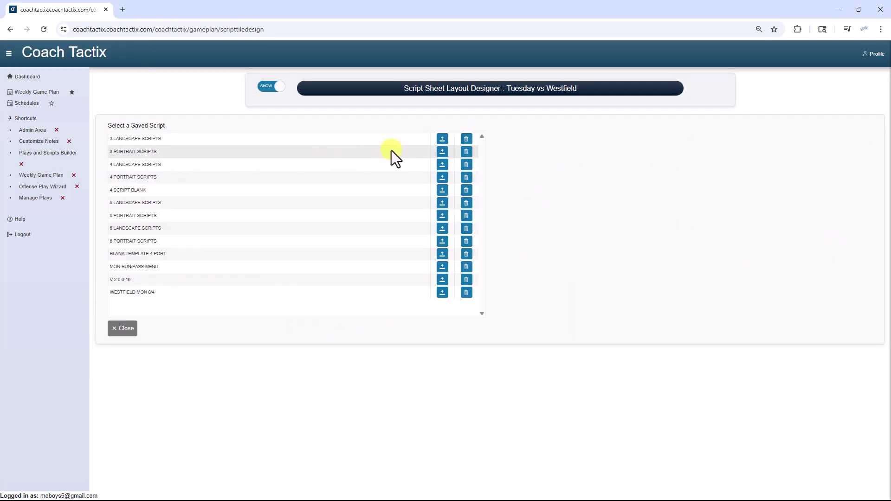
left_click(442, 153)
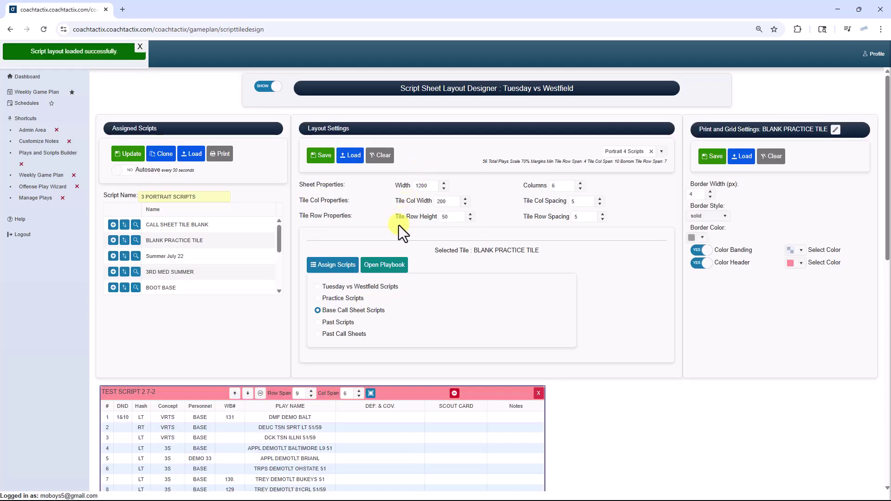
scroll(396, 310, "down", 4)
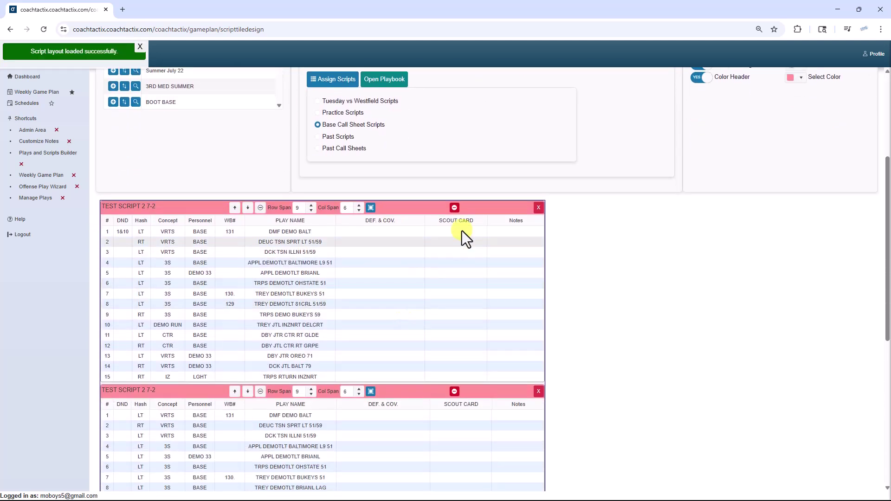
left_click(454, 209)
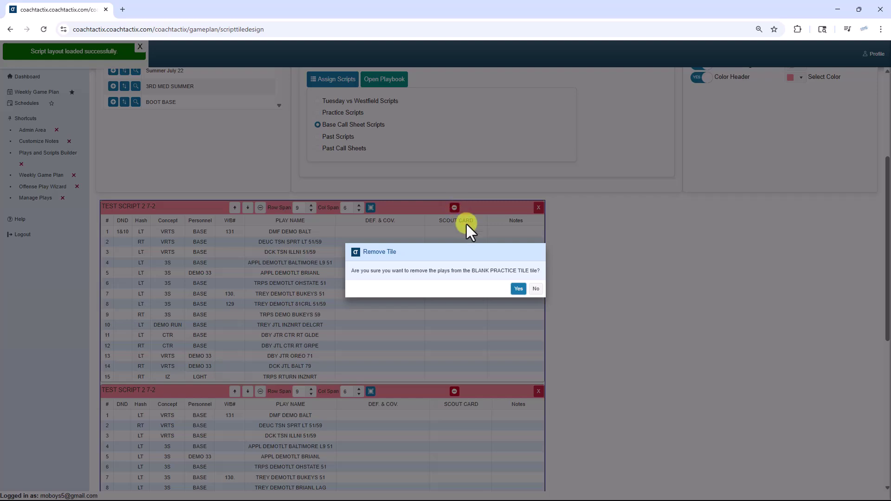
left_click(516, 288)
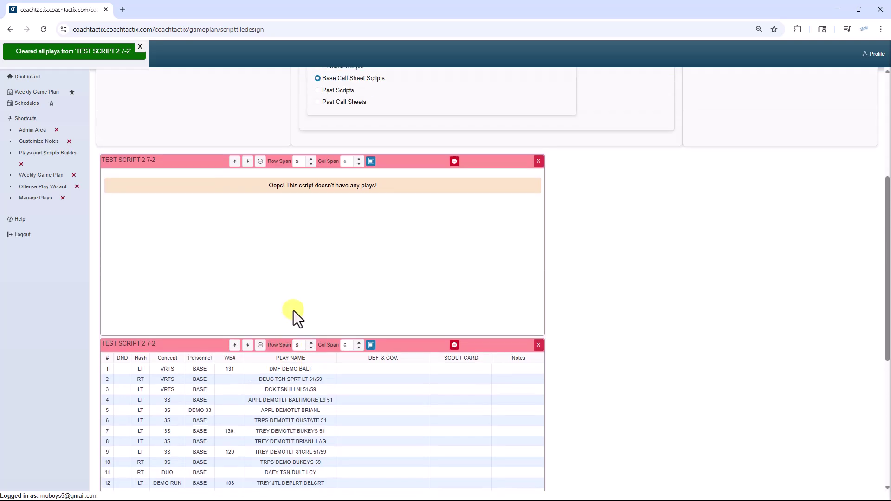
scroll(294, 310, "up", 5)
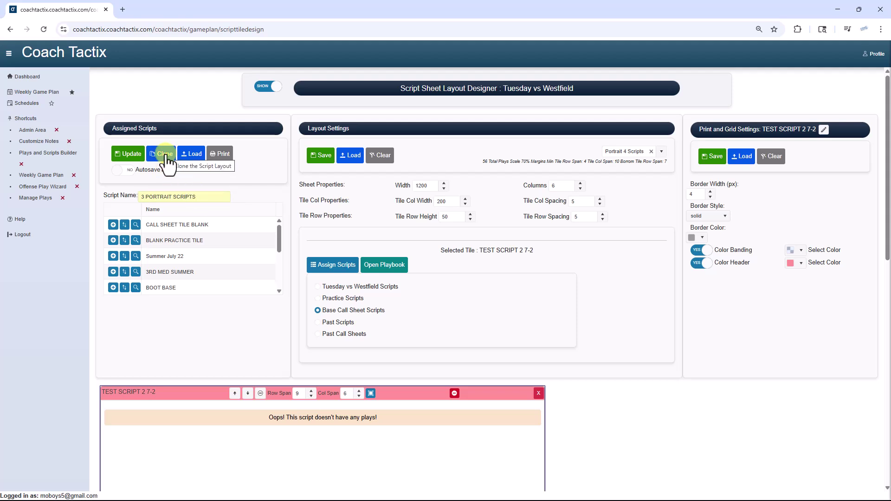
Load the saved 4 PORTRAIT SCRIPTS layout and clone it.
left_click(191, 155)
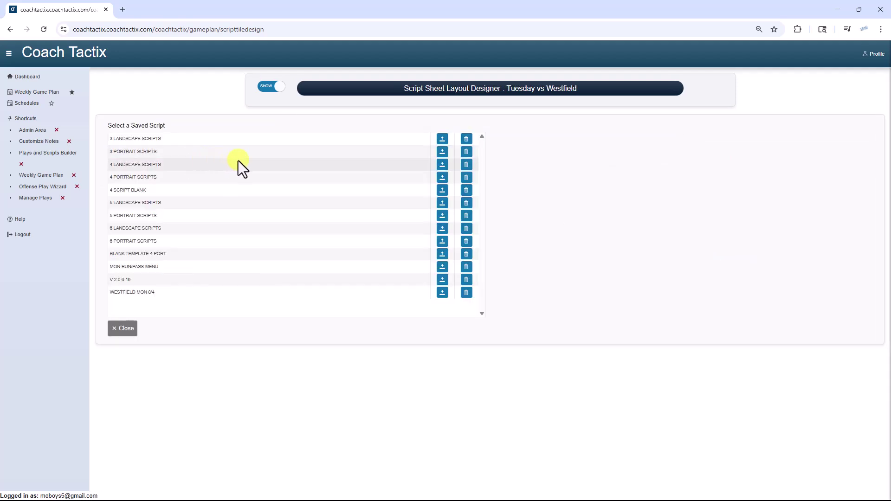
left_click(442, 178)
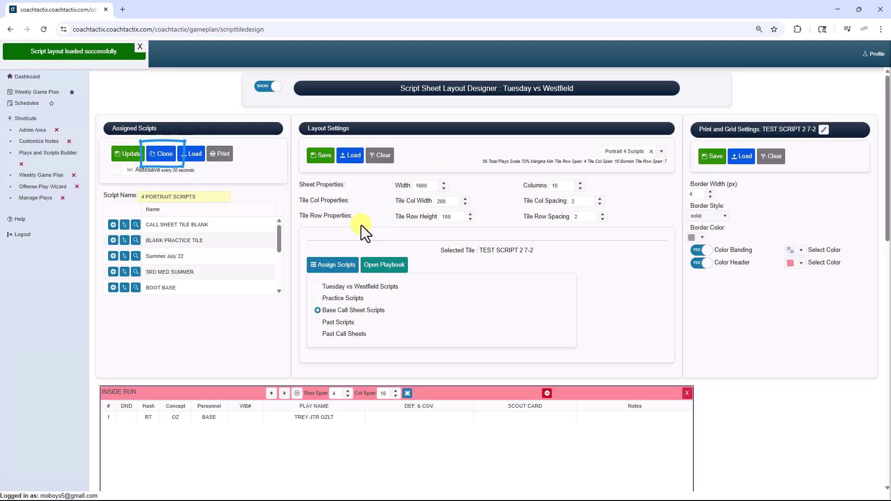
left_click(163, 158)
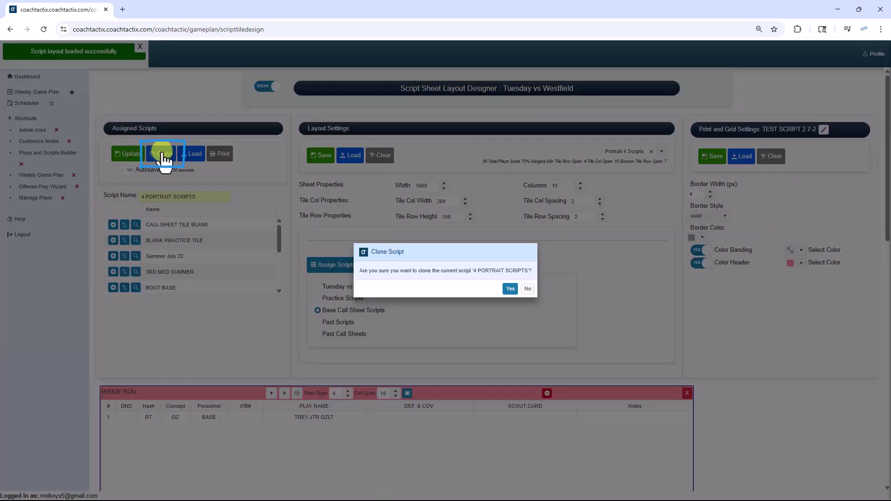
left_click(510, 290)
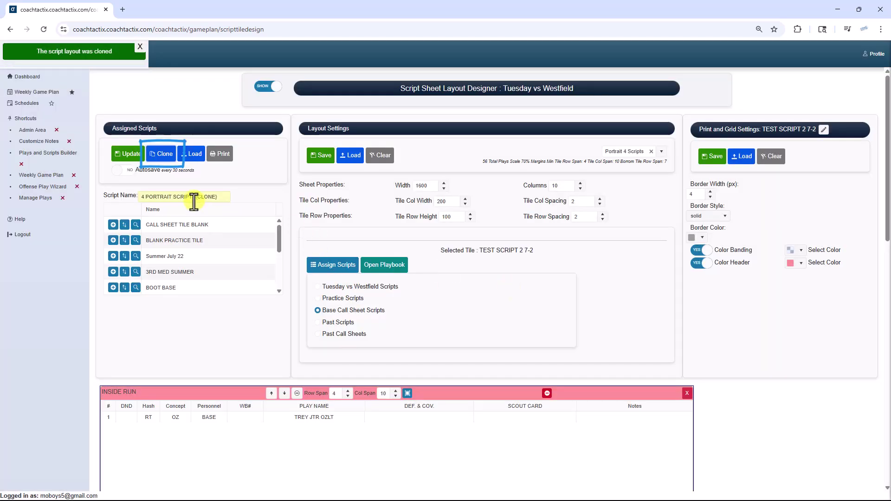
Rename the cloned script layout to TUE WEST WK 2 25 and save the update.
left_click_drag(223, 196, 40, 195)
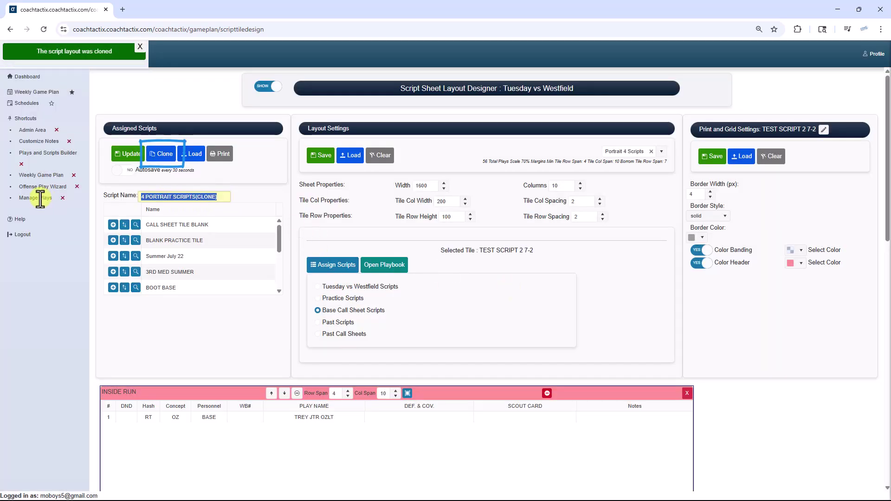
left_click(51, 168)
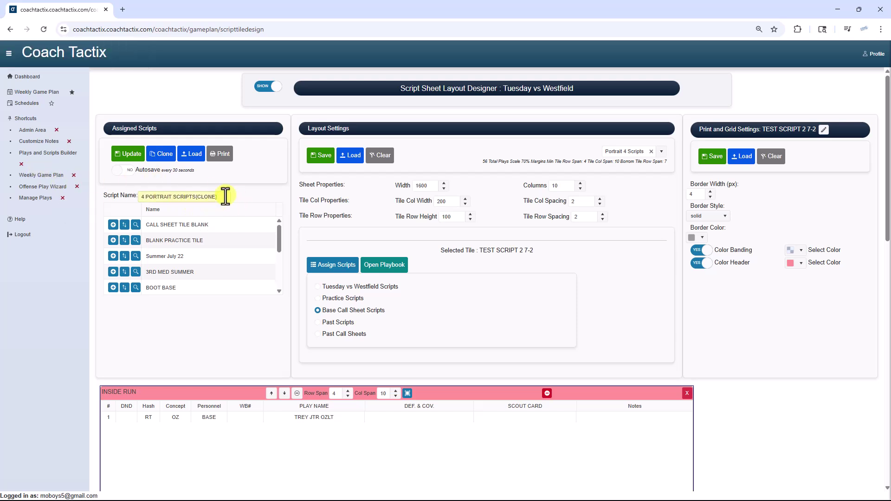
key("BackSpace")
key("BackSpace")
key("BackSpace")
key("BackSpace")
key("BackSpace")
key("BackSpace")
key("BackSpace")
key("BackSpace")
key("BackSpace")
key("BackSpace")
key("BackSpace")
key("BackSpace")
key("BackSpace")
key("BackSpace")
key("BackSpace")
key("BackSpace")
key("BackSpace")
key("BackSpace")
key("BackSpace")
key("BackSpace")
type("TUE WEEST WK 2 25")
left_click(128, 155)
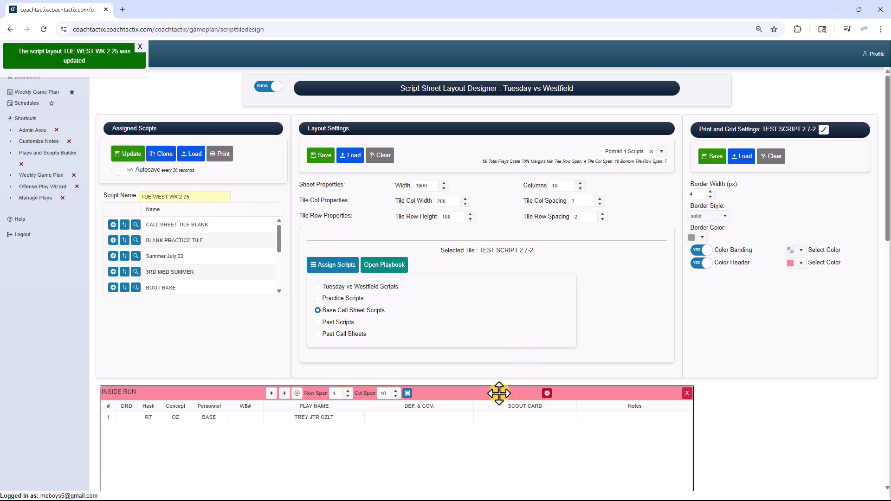
Select the INSIDE RUN tile of the TUE WEST WK 2 25 layout and open the global playbook for it.
scroll(493, 391, "down", 5)
scroll(492, 389, "down", 5)
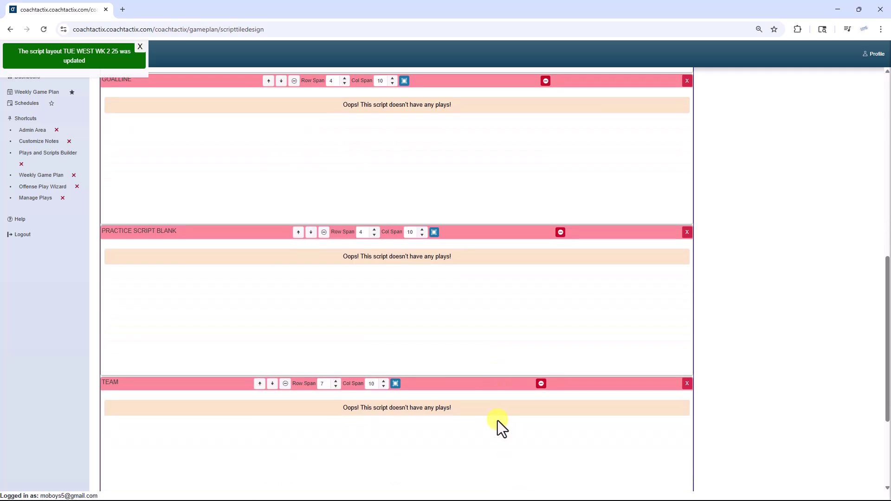
scroll(497, 421, "up", 5)
scroll(498, 421, "up", 3)
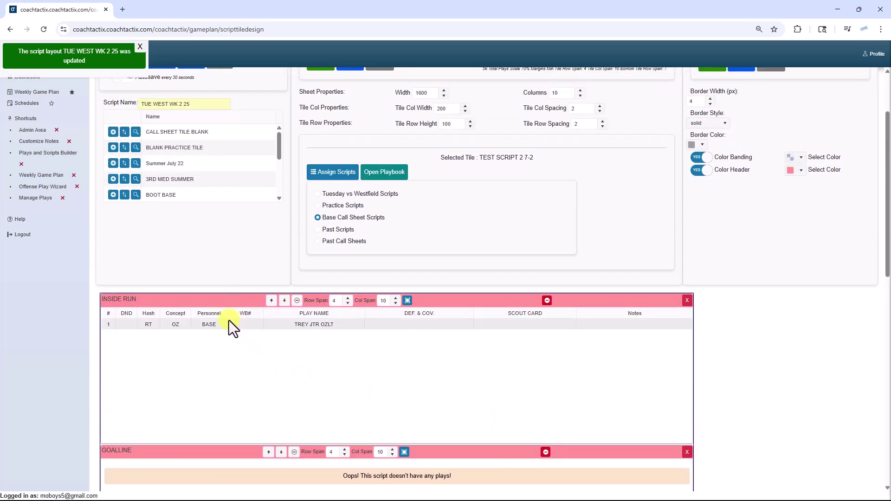
left_click(217, 299)
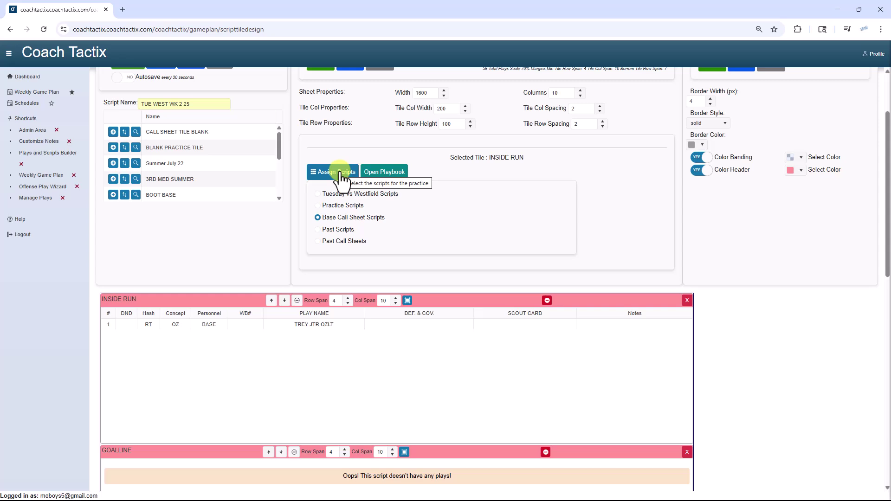
left_click(380, 173)
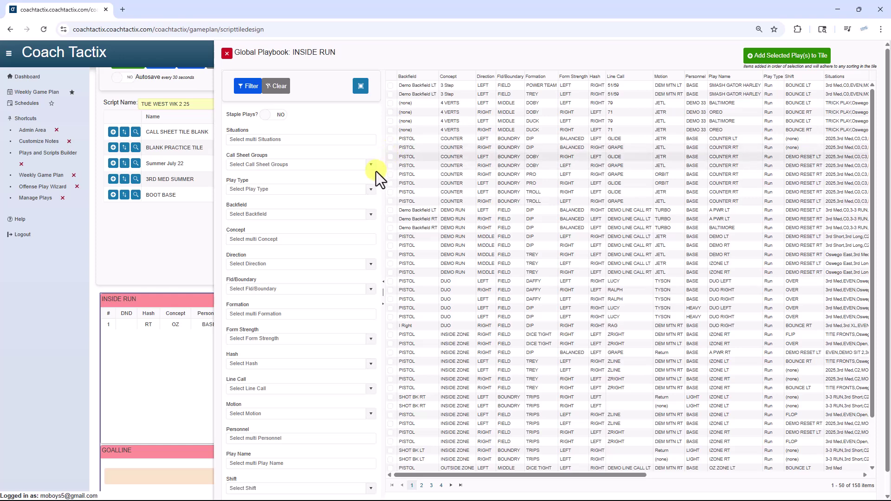
Filter the playbook to plays of type Run with the OUTSIDE ZONE concept.
left_click(374, 194)
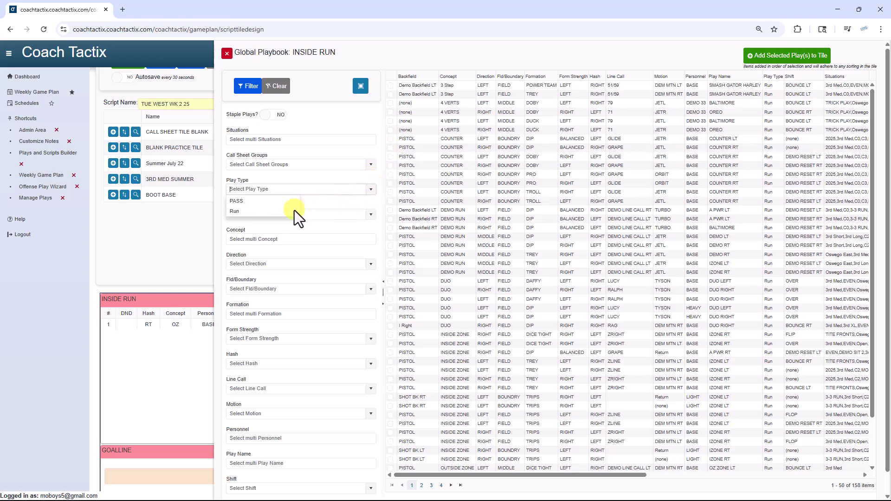
left_click(269, 217)
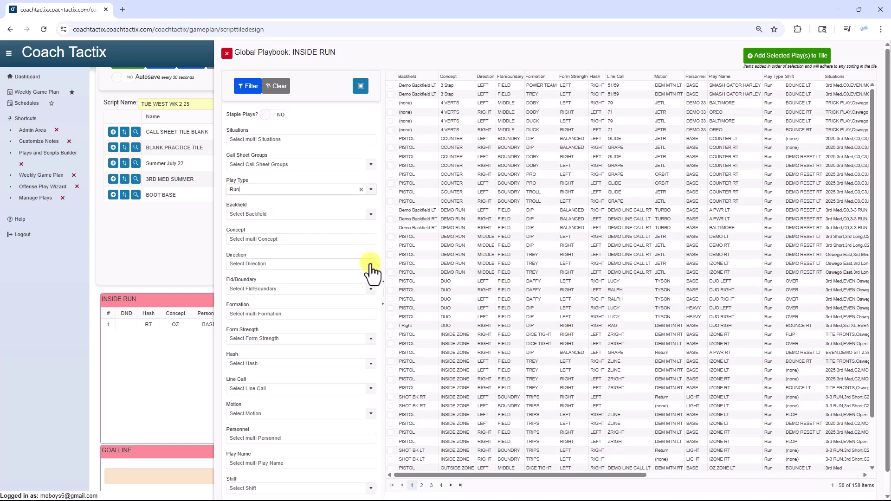
left_click(372, 240)
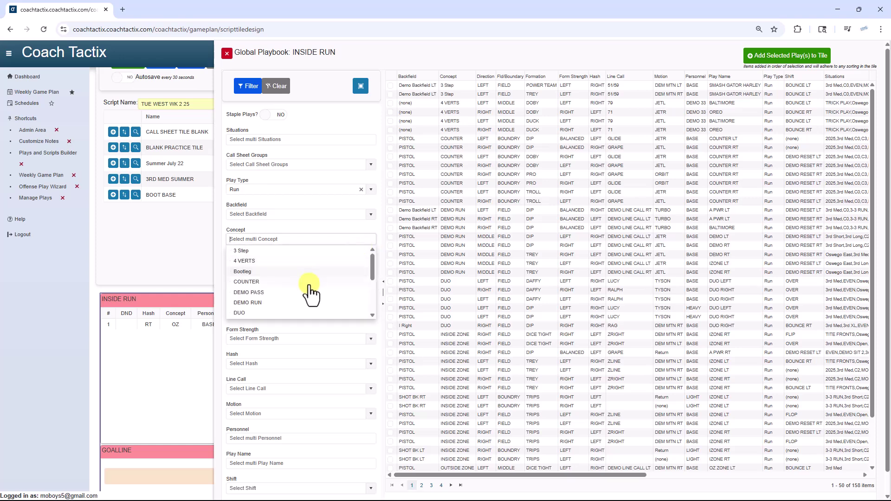
scroll(288, 304, "down", 2)
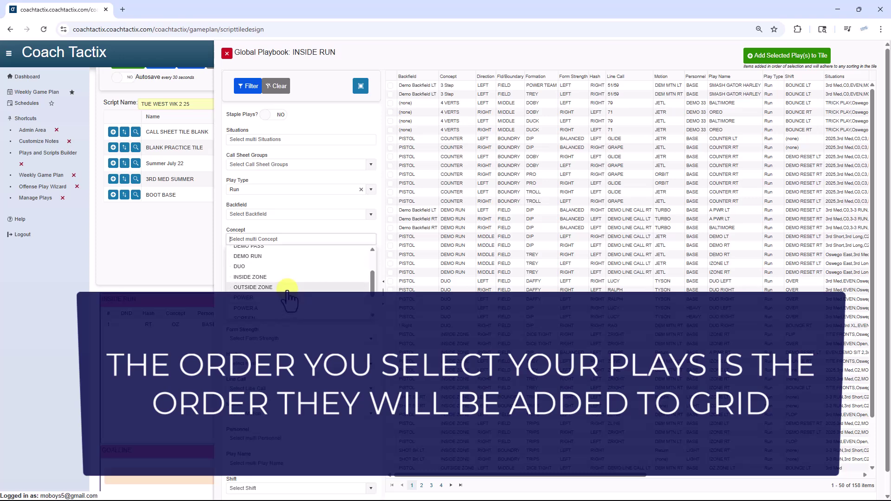
left_click(287, 291)
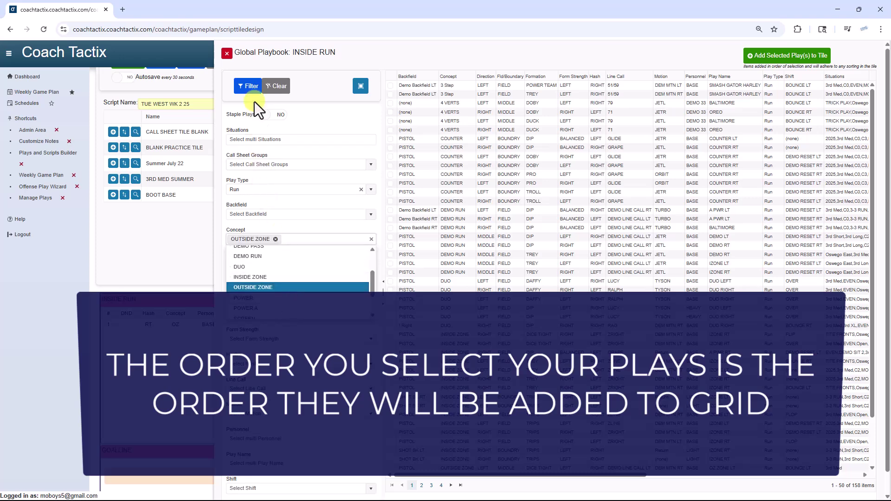
left_click(255, 88)
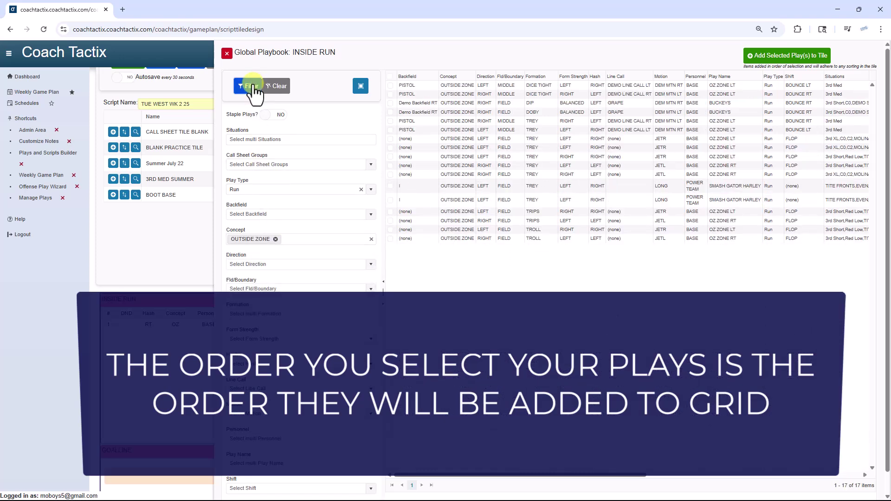
Sort the filtered plays by hash, add six plays alternating between left and right hash to the INSIDE RUN tile, and close the playbook.
left_click(595, 77)
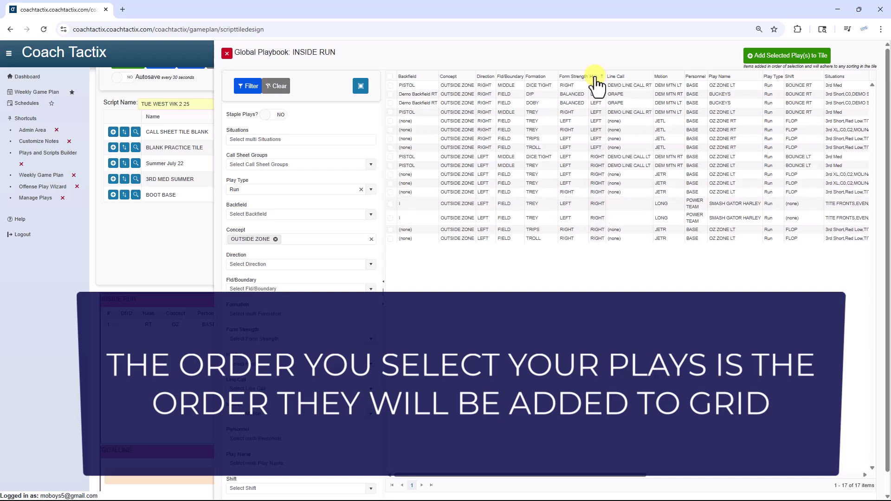
left_click(390, 85)
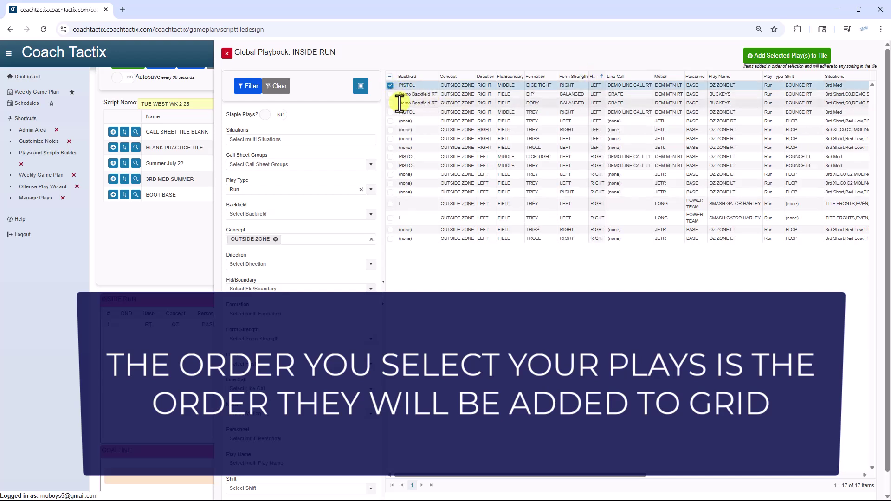
left_click(390, 157)
left_click(391, 103)
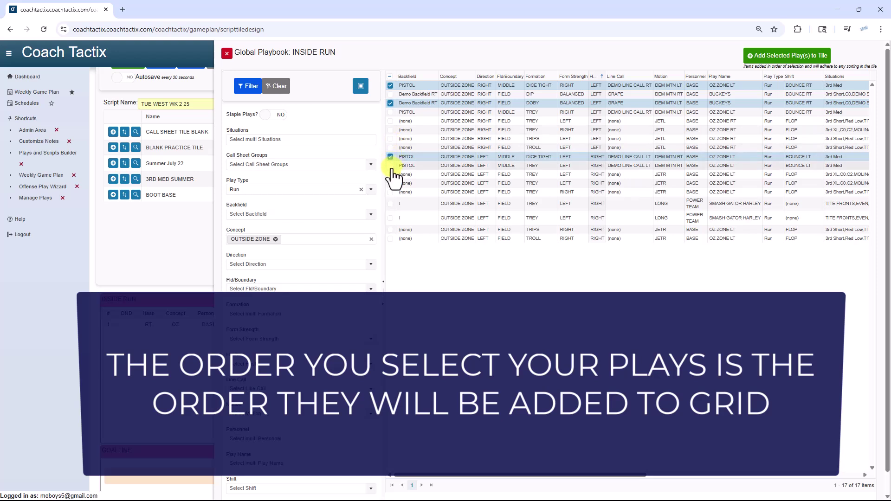
left_click(390, 121)
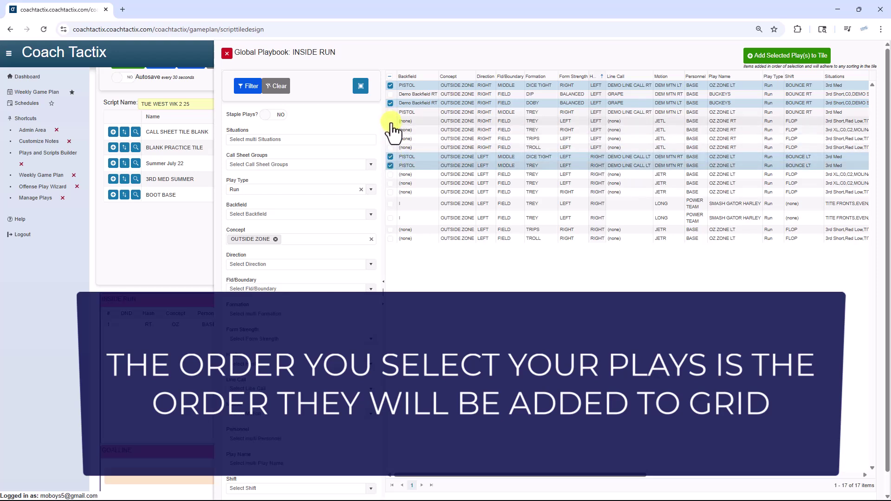
left_click(390, 175)
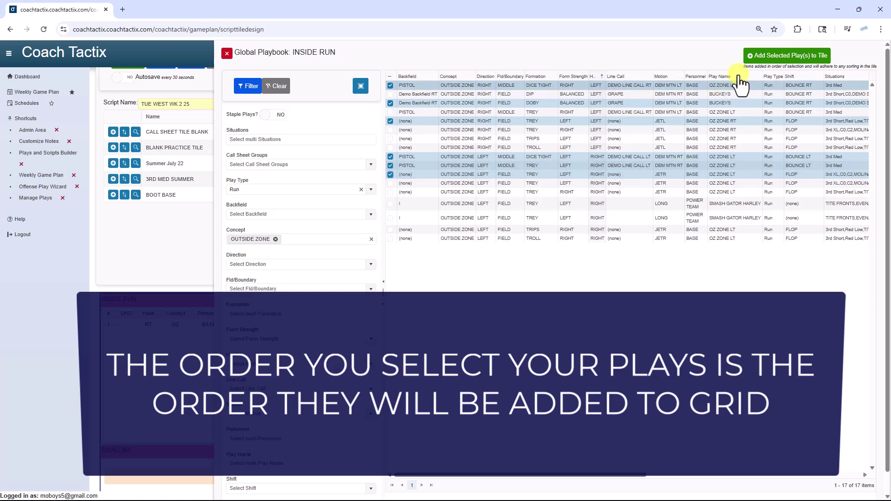
left_click(761, 56)
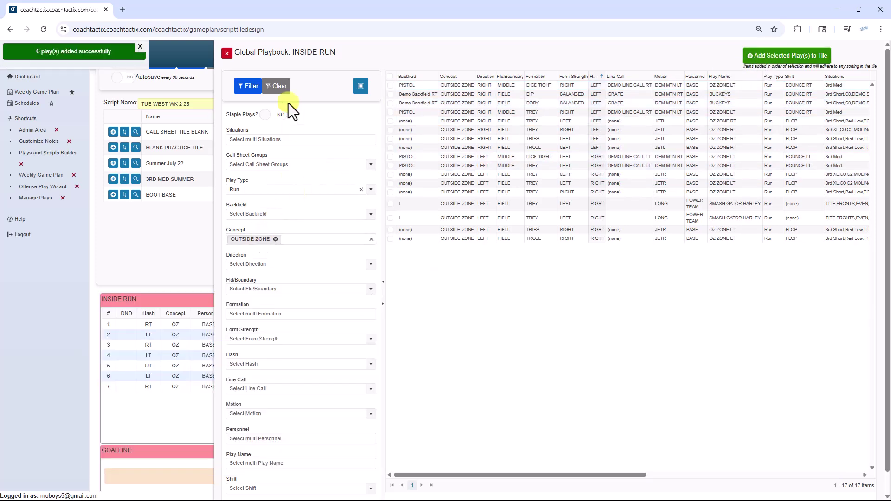
left_click(227, 53)
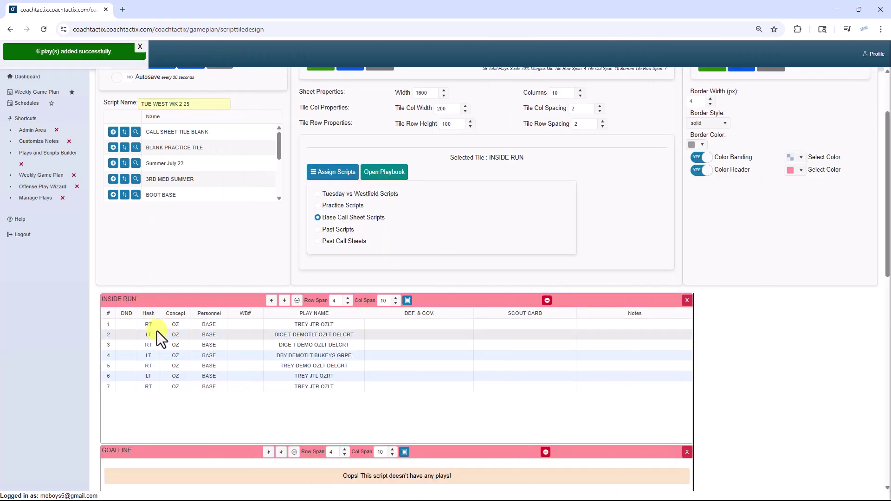
Move the last INSIDE RUN play, TREY JTR OZLT, up two rows to row 5.
left_click(127, 385)
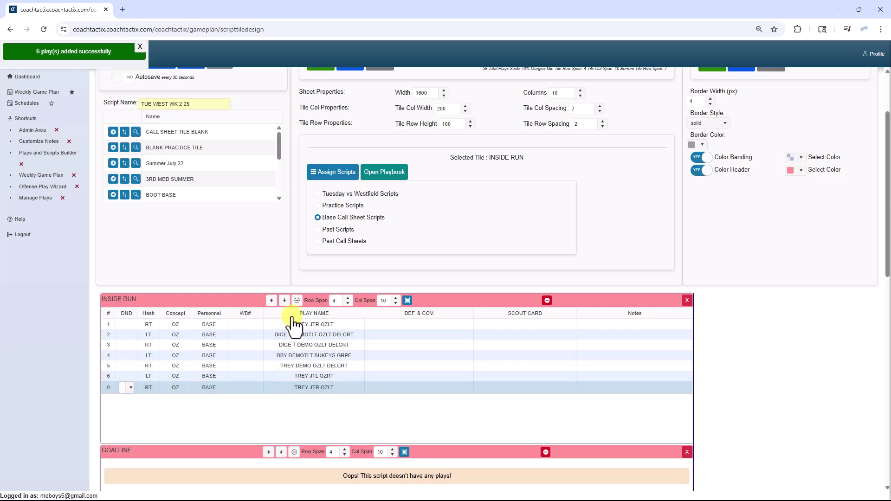
left_click(271, 301)
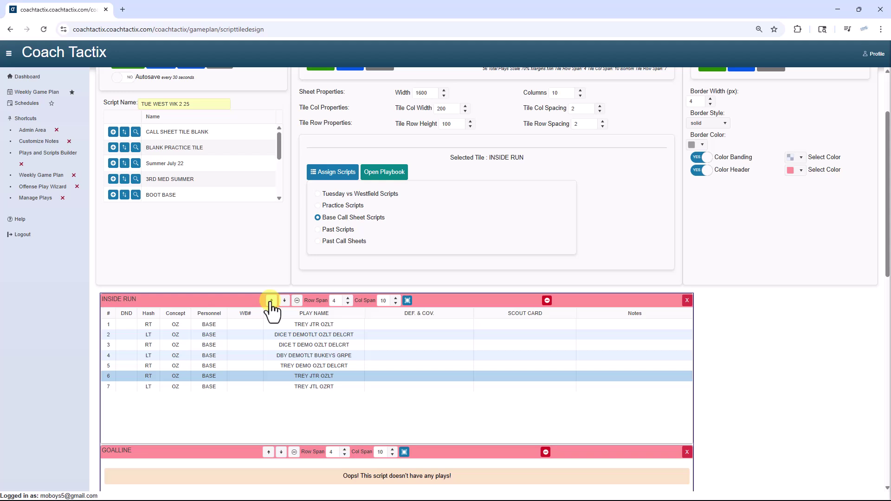
left_click(271, 301)
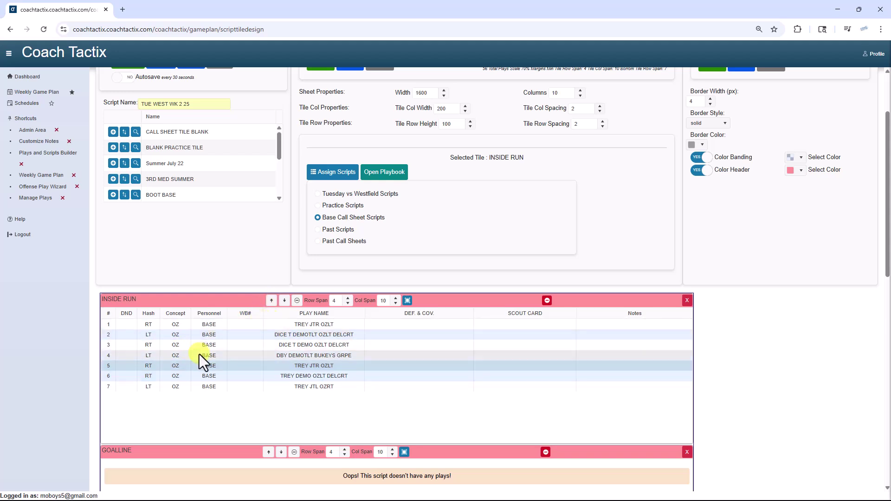
Move the TREY JTR OZLT play in row 5 of INSIDE RUN back down to row 7.
left_click(121, 366)
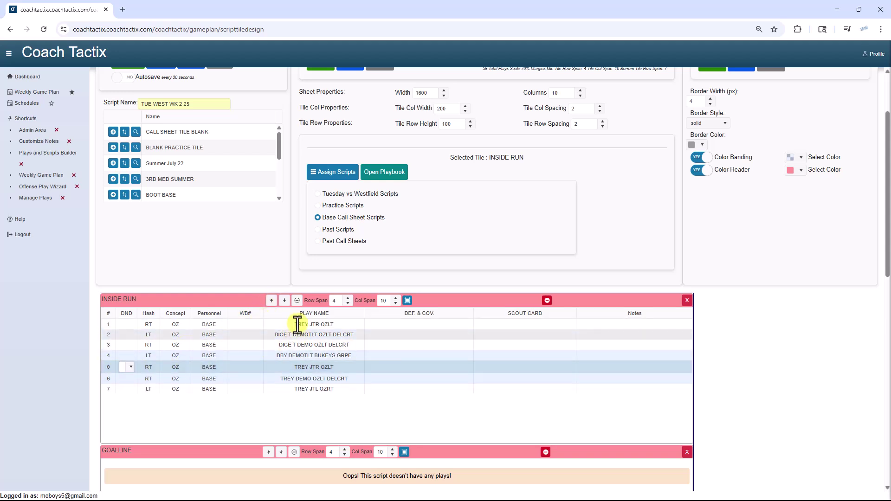
left_click(285, 301)
left_click(284, 301)
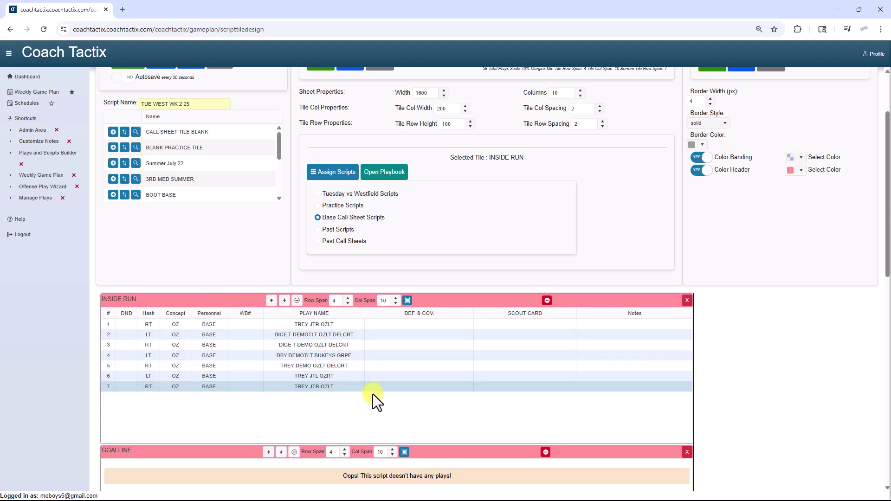
Replace the GOALLINE tile's plays with the BLTZ PICK-UP WEST TUE WK 2 25 script from the Tuesday vs Westfield scripts.
scroll(372, 394, "down", 2)
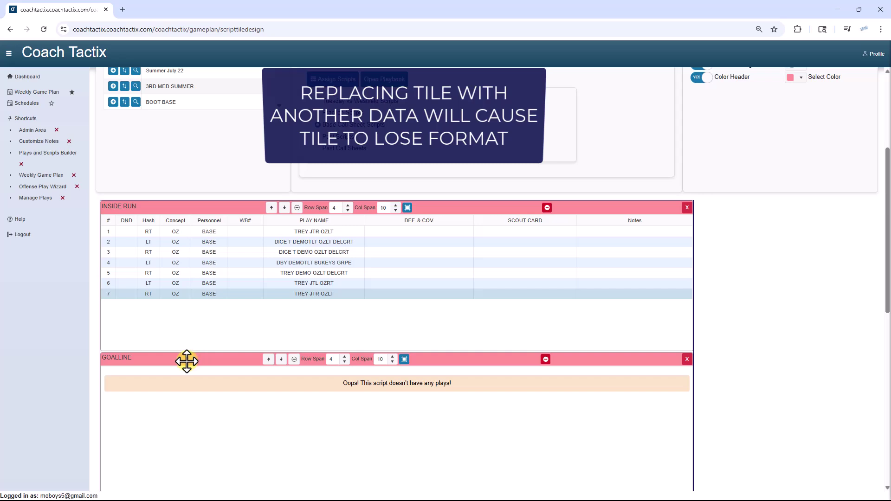
scroll(194, 356, "up", 3)
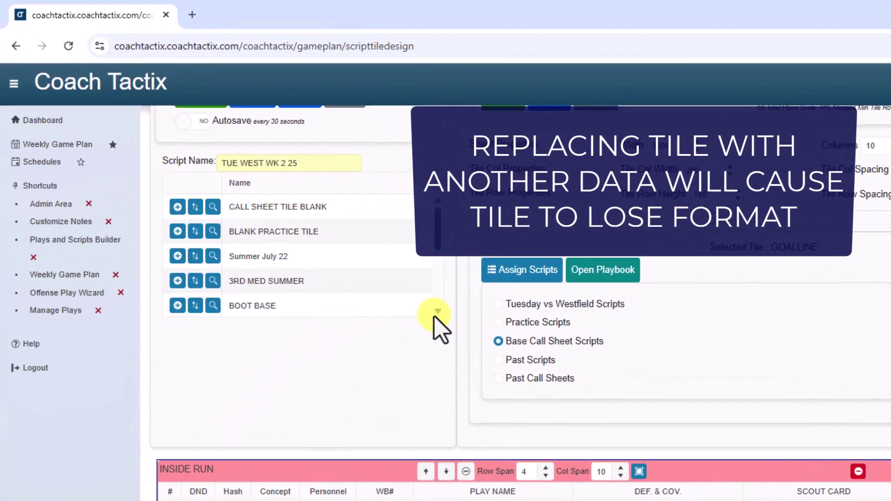
left_click(371, 219)
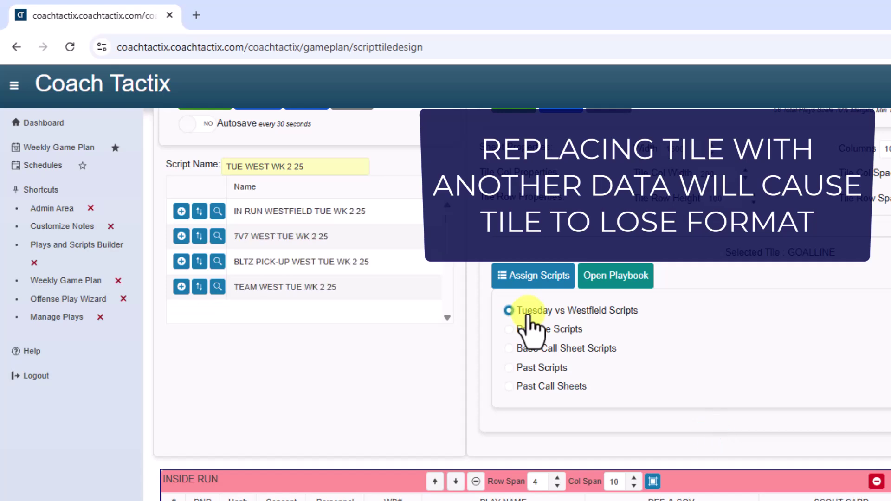
left_click(199, 262)
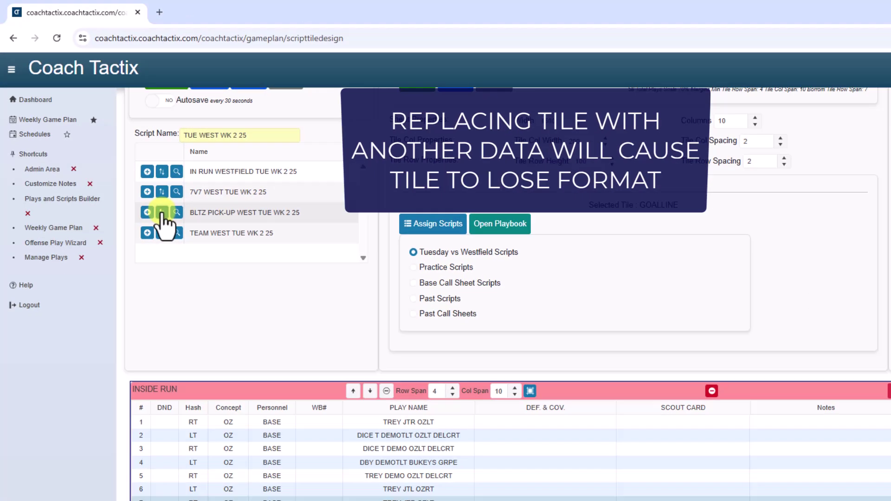
left_click(199, 261)
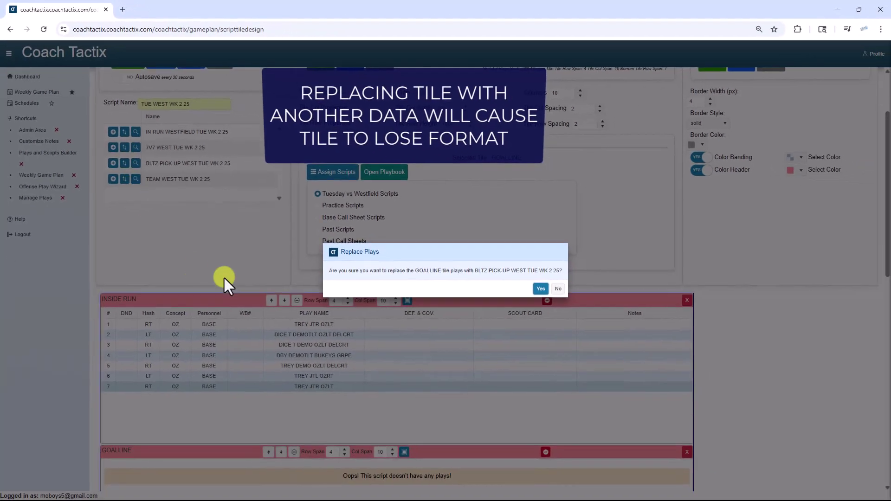
left_click(540, 289)
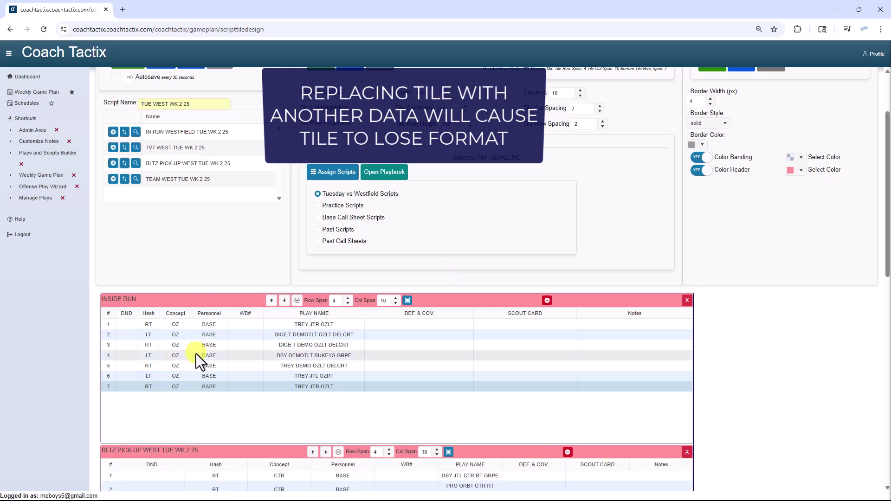
Fit the BLTZ PICK-UP tile's columns to their contents and widen its DND, DEF. & COV., SCOUT CARD, PLAY NAME and WB# columns.
scroll(196, 354, "down", 3)
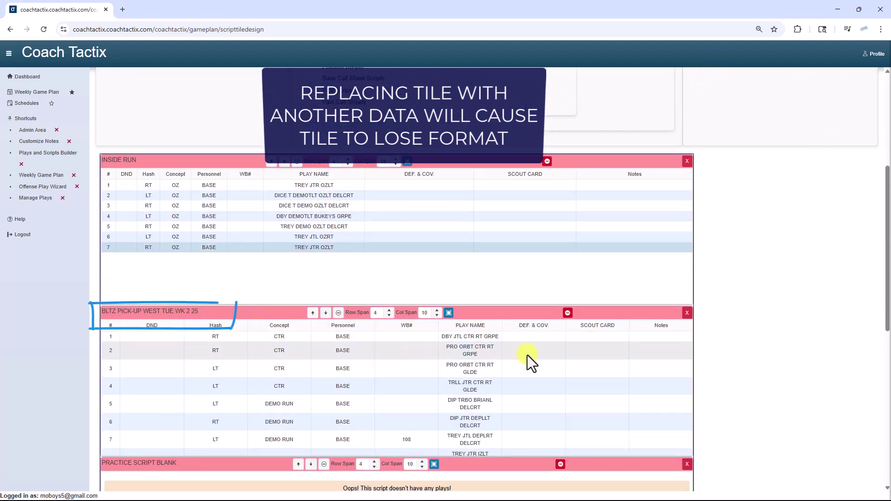
left_click(448, 313)
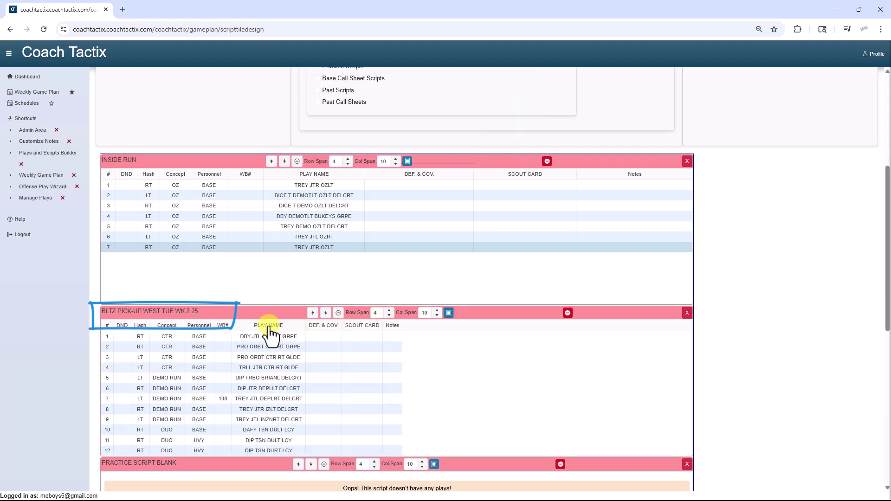
left_click_drag(125, 322, 141, 323)
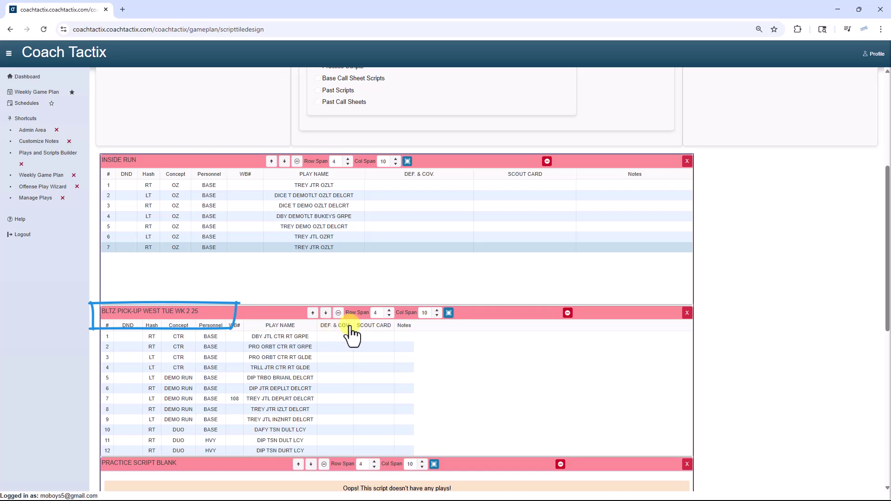
left_click_drag(354, 324, 582, 325)
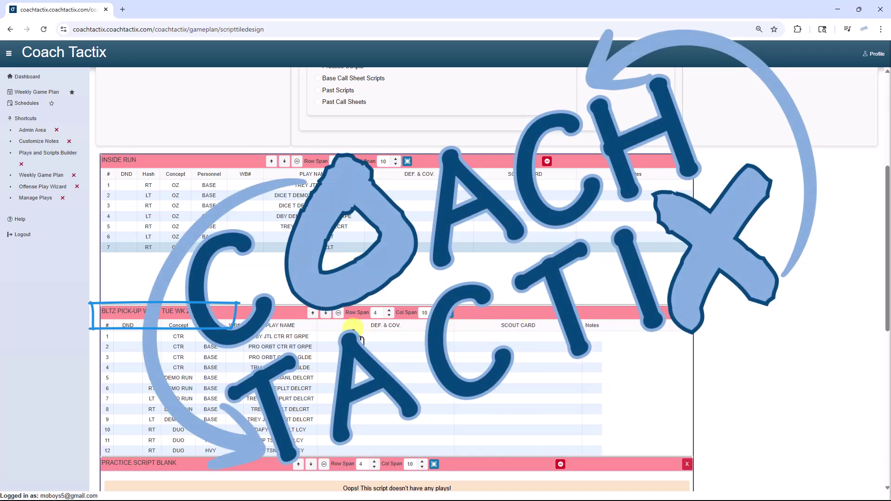
left_click_drag(318, 324, 360, 329)
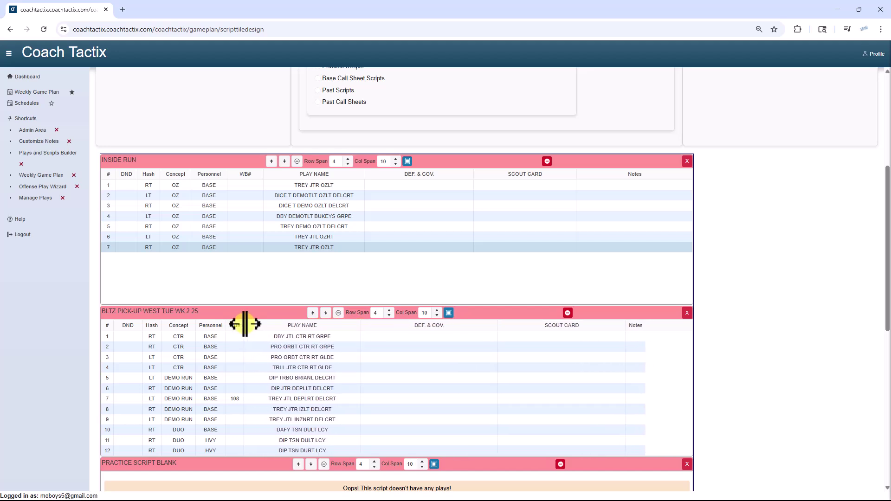
left_click_drag(244, 324, 265, 327)
Remove the empty PRACTICE SCRIPT BLANK and TEAM tiles from the sheet.
scroll(518, 319, "down", 3)
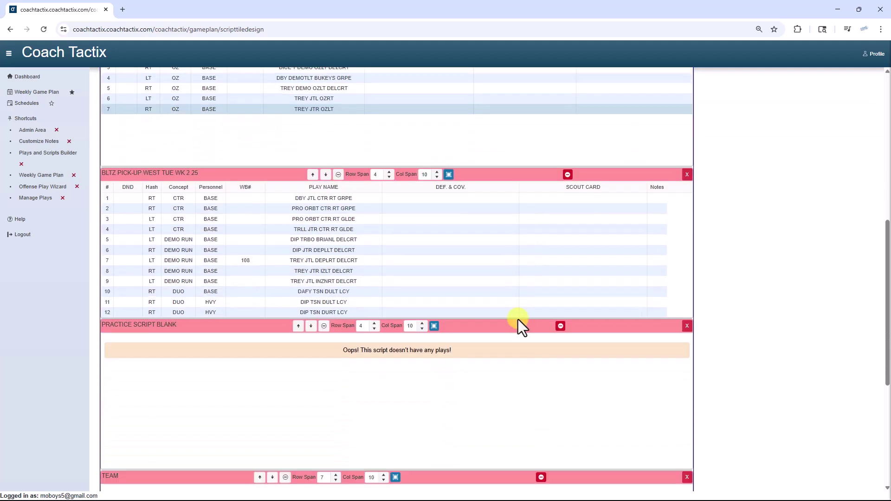
left_click(253, 326)
scroll(349, 340, "up", 5)
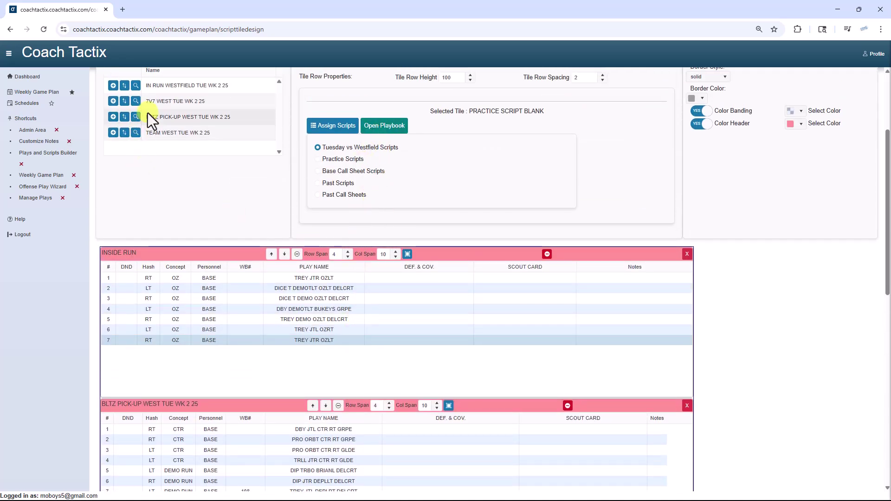
scroll(191, 299, "down", 7)
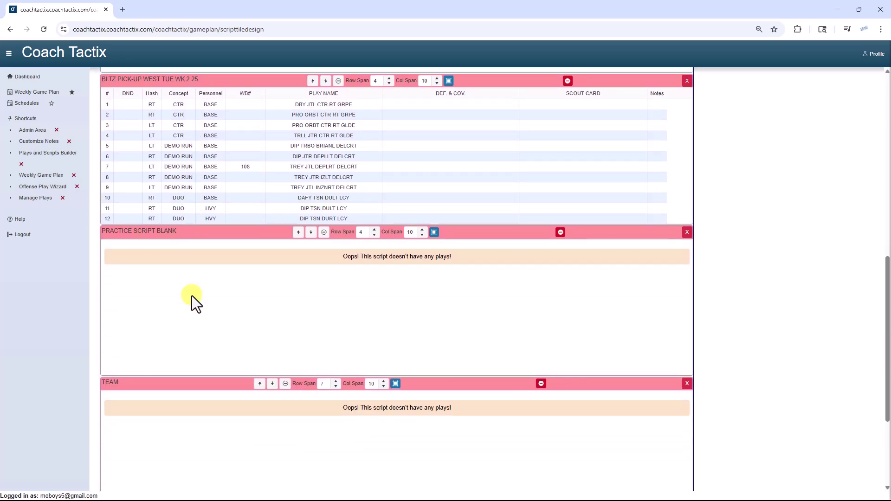
left_click(683, 384)
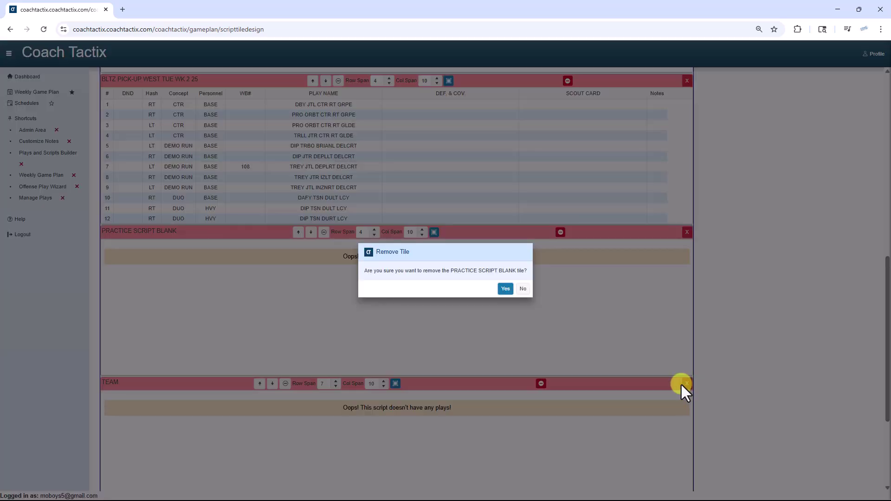
left_click(505, 289)
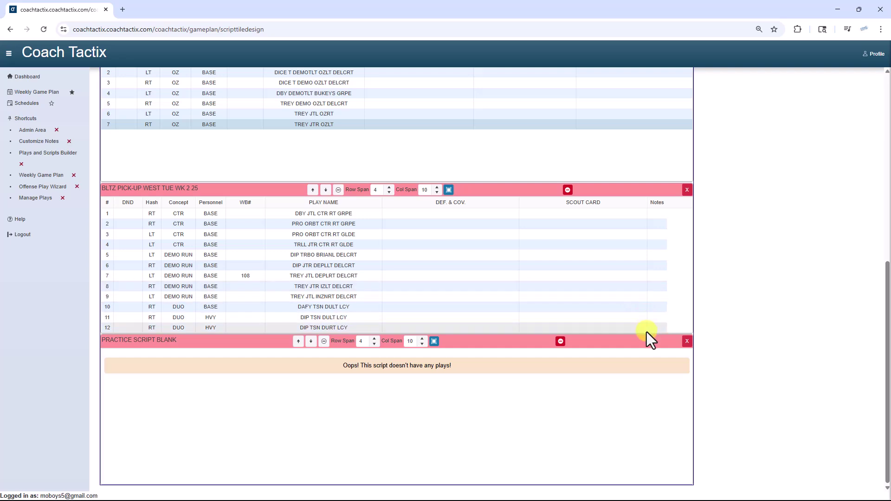
left_click(686, 343)
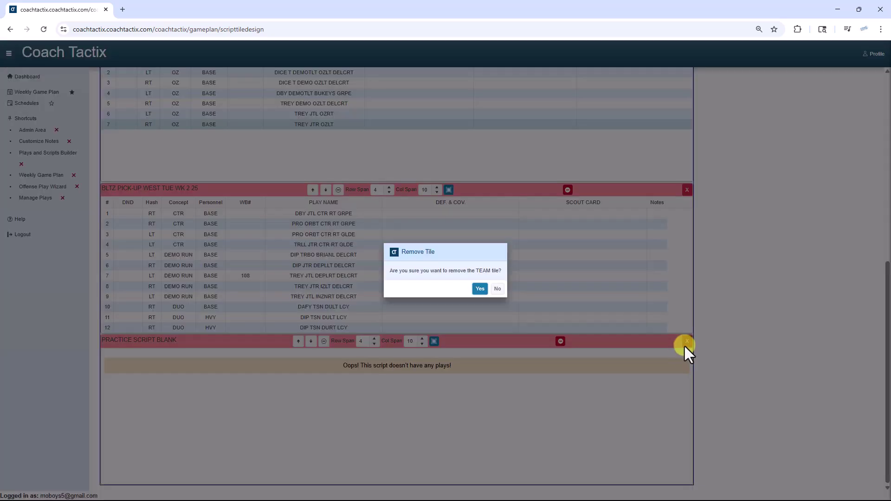
Add the 7V7 WEST TUE WK 2 25 and TEAM WEST TUE WK 2 25 scripts as tiles, each widened to a column span of 10.
scroll(458, 327, "up", 4)
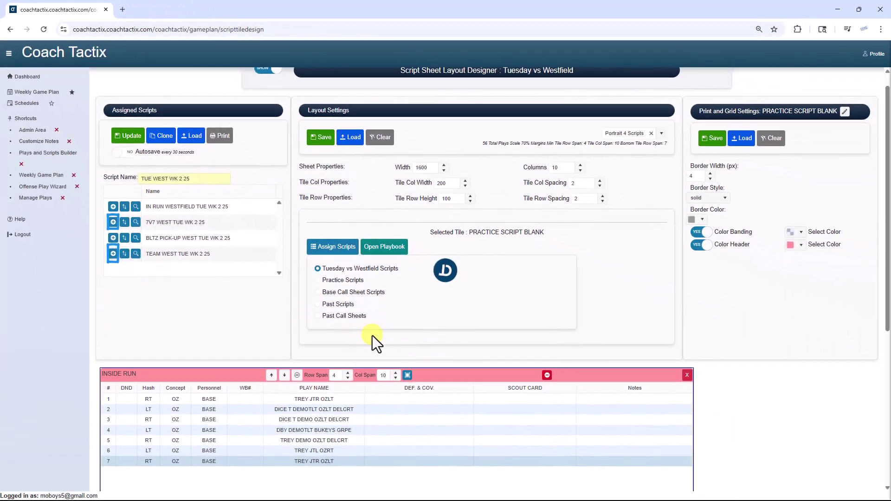
scroll(371, 336, "down", 5)
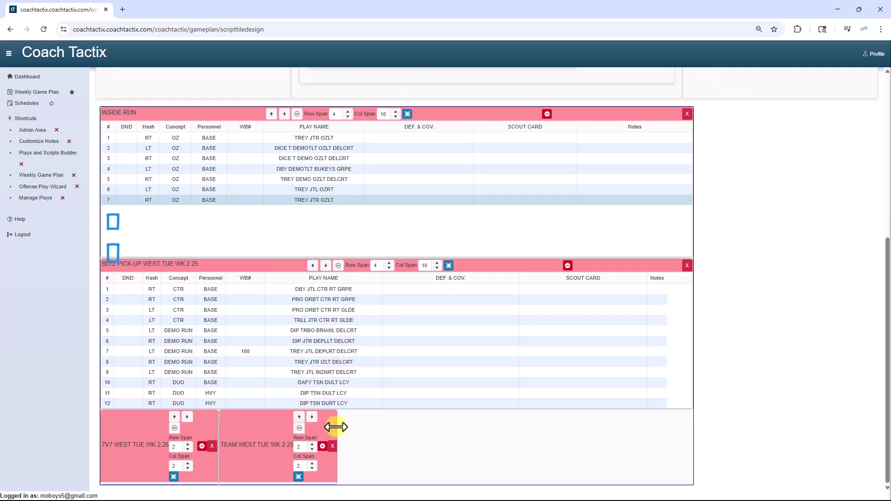
left_click_drag(338, 426, 696, 430)
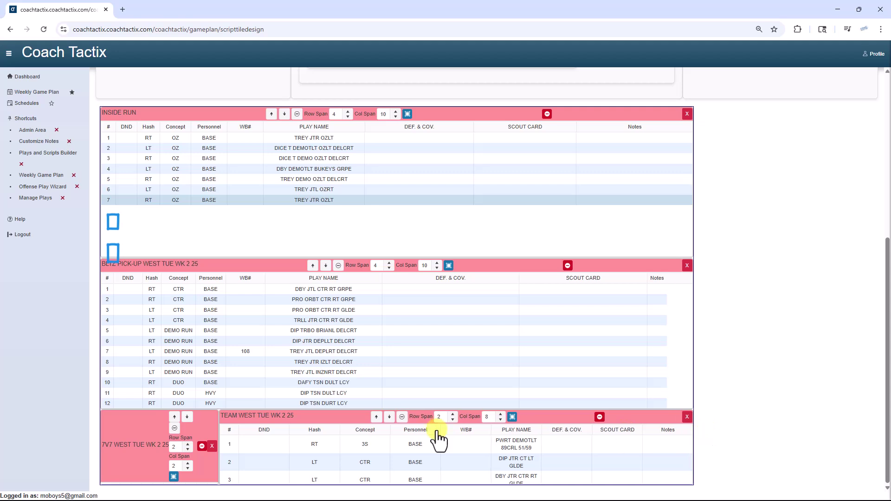
left_click_drag(219, 433, 684, 433)
scroll(497, 420, "down", 2)
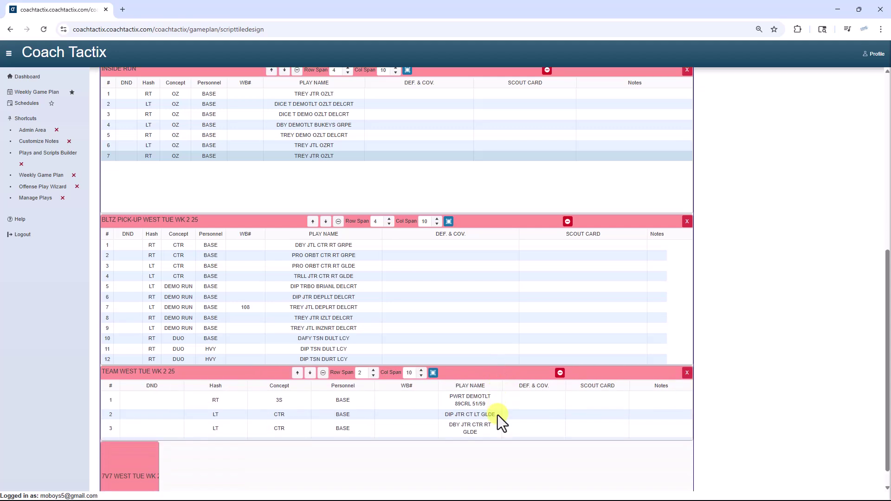
left_click_drag(156, 423, 714, 468)
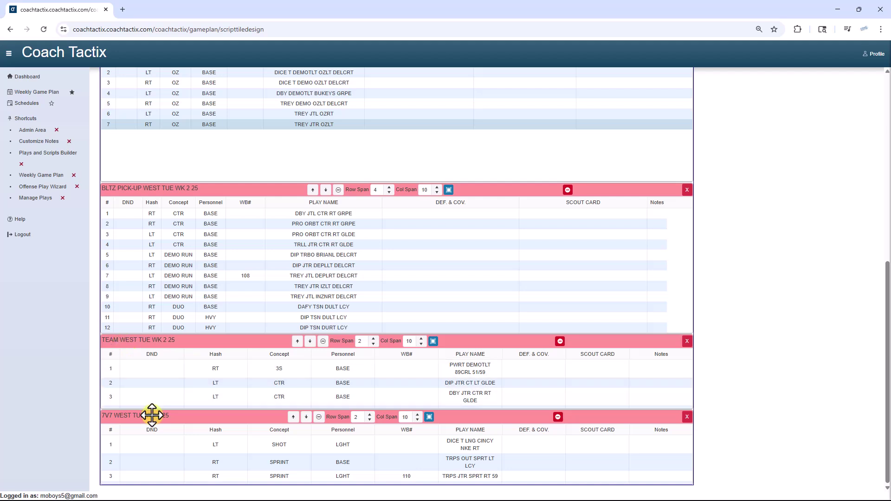
Move the 7V7 WEST TUE WK 2 25 tile above the TEAM tile and fit both tiles' columns to their contents.
left_click_drag(152, 416, 155, 343)
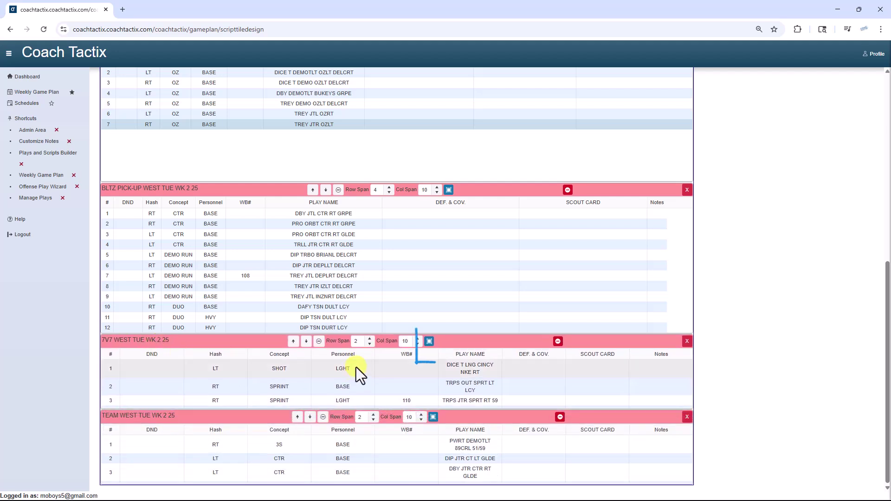
left_click(429, 342)
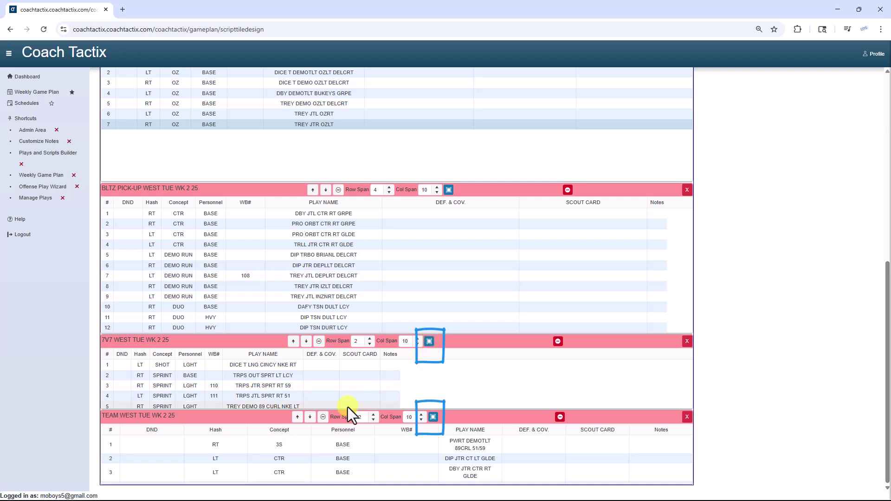
left_click(432, 418)
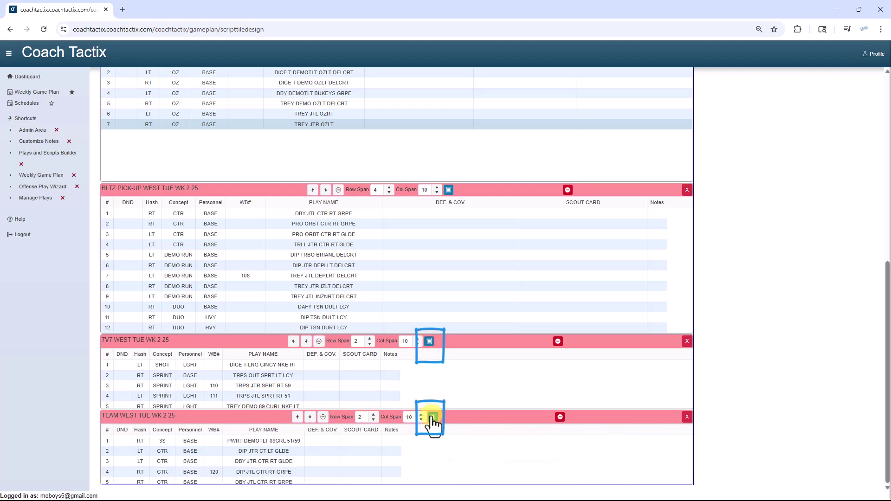
Set the row span of the TEAM WEST tile to 7 and of the 7V7 WEST tile to 4.
left_click(374, 414)
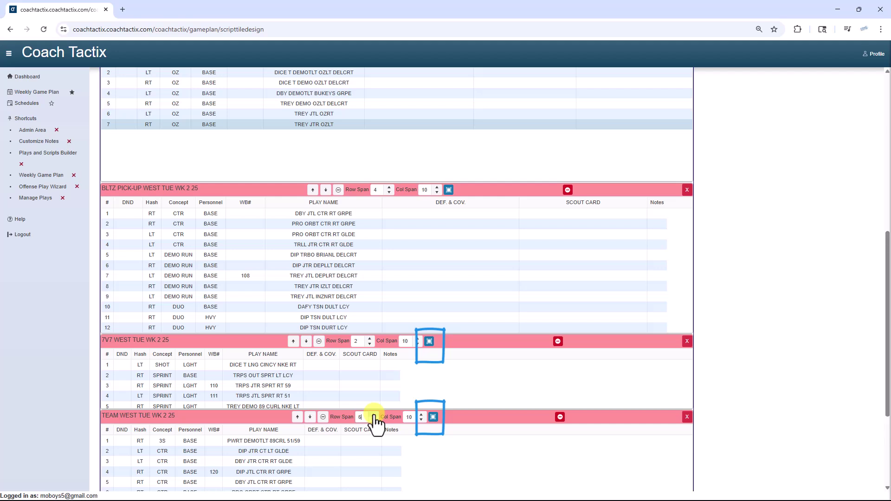
left_click(374, 415)
left_click(371, 339)
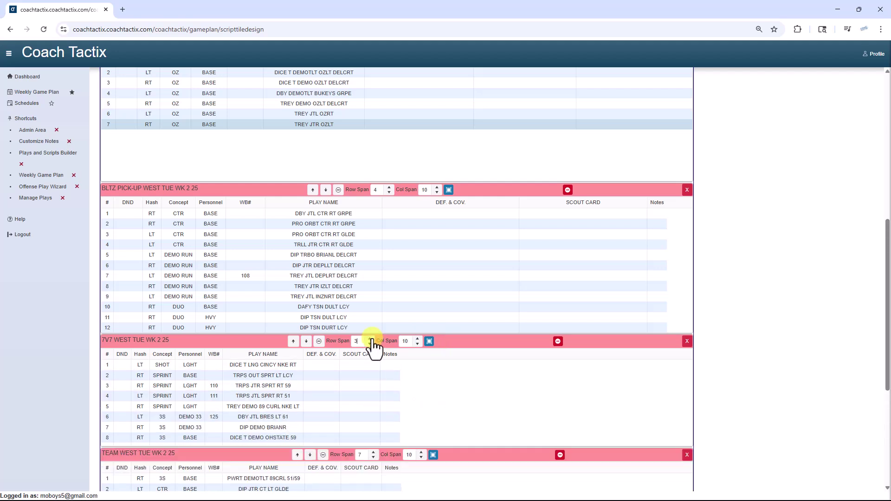
left_click(370, 339)
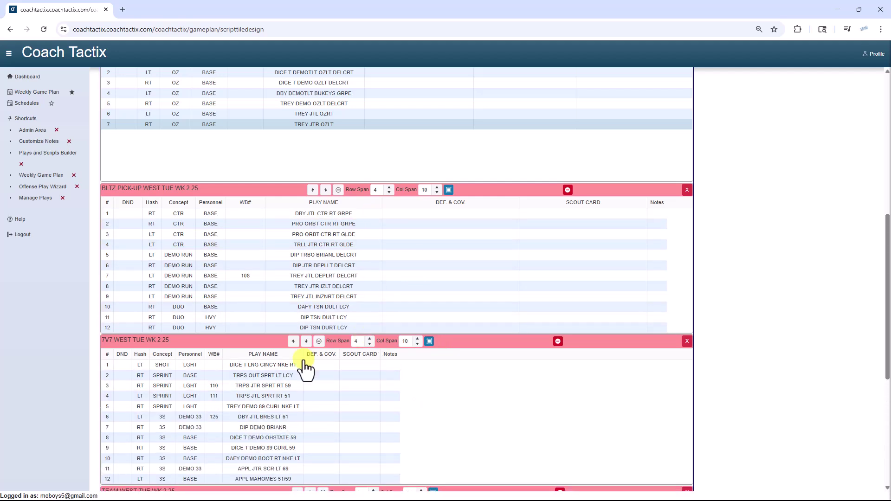
Review the tiles and save the updated TUE WEST WK 2 25 script layout.
scroll(304, 367, "up", 2)
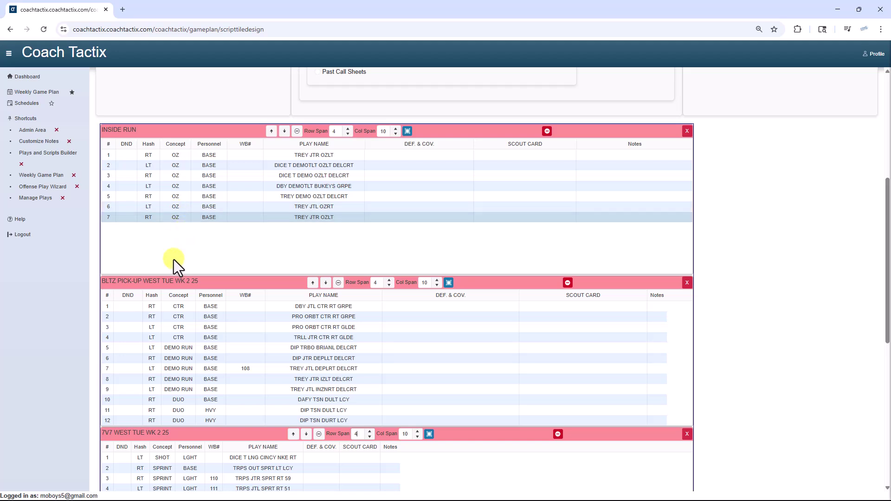
scroll(174, 260, "down", 2)
scroll(174, 258, "up", 6)
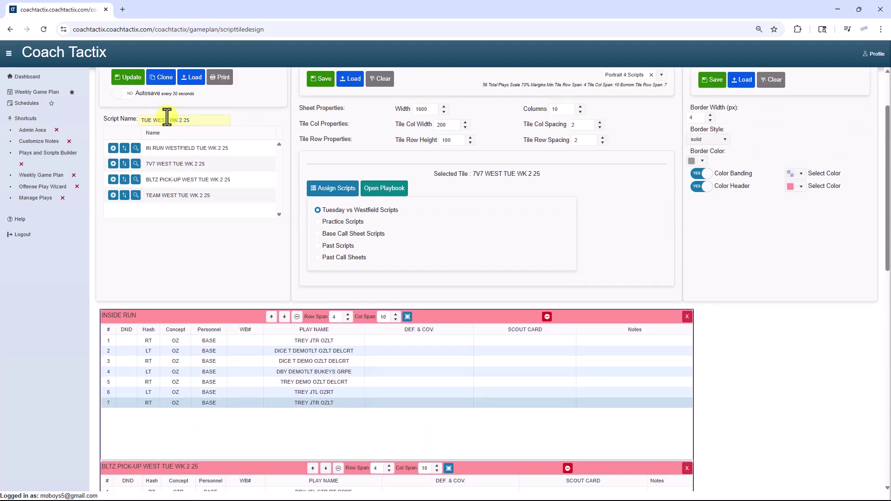
left_click(127, 77)
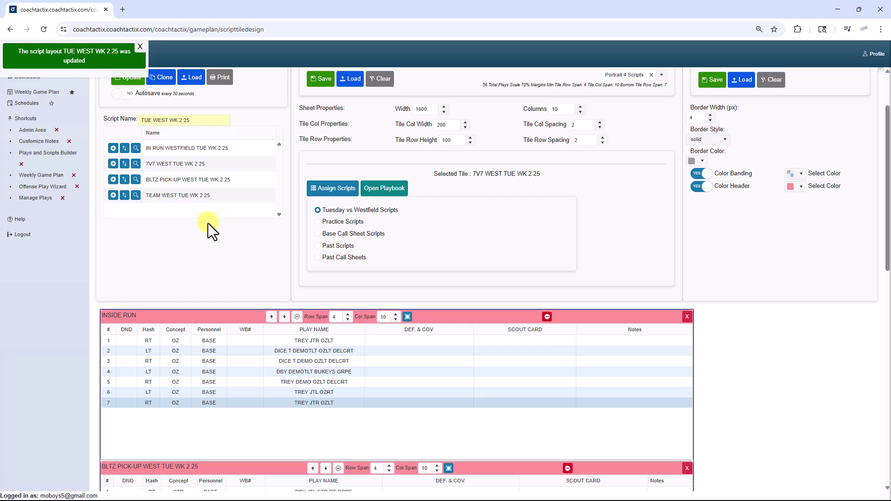
Load the saved WESTFIELD MON 8/4 script layout and clone it.
left_click(190, 77)
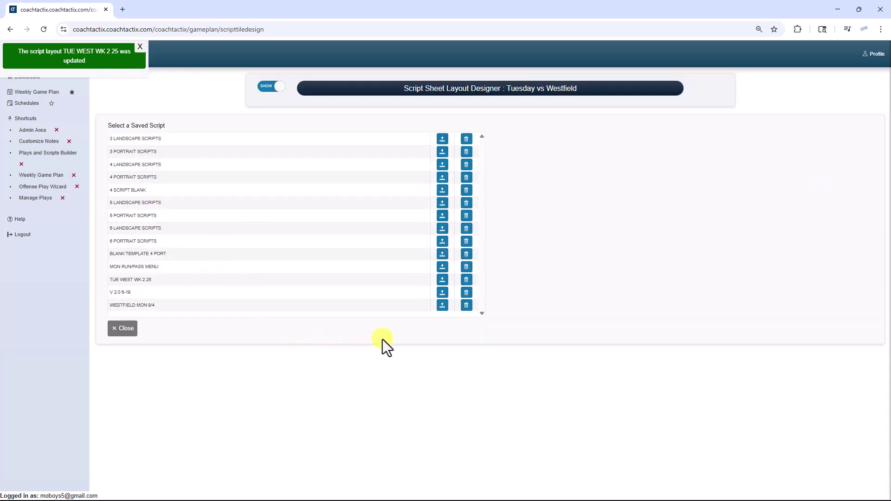
left_click(442, 305)
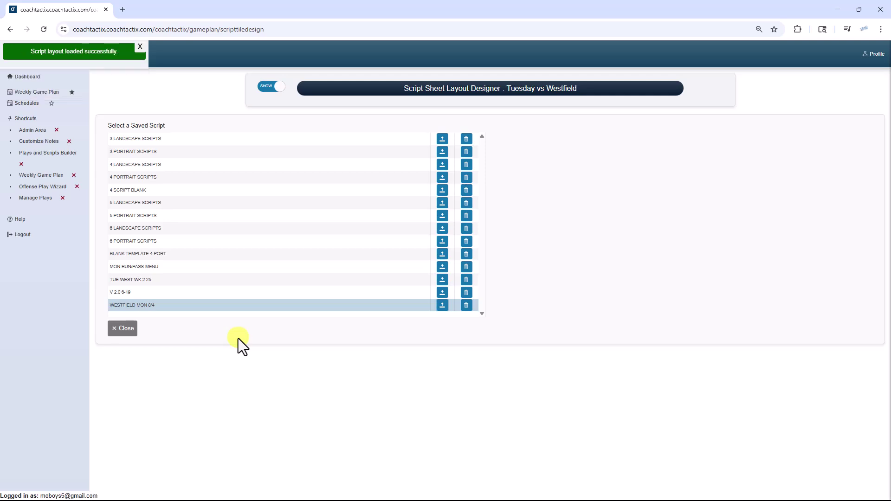
scroll(241, 354, "down", 3)
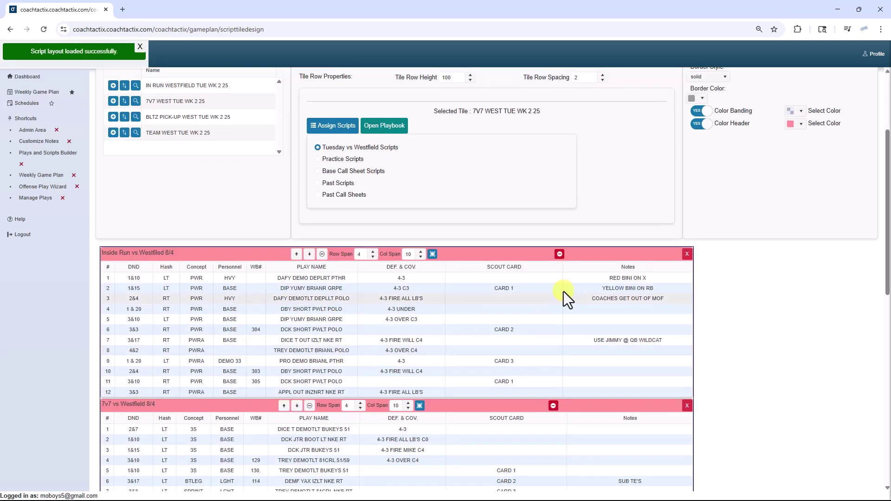
scroll(222, 162, "up", 2)
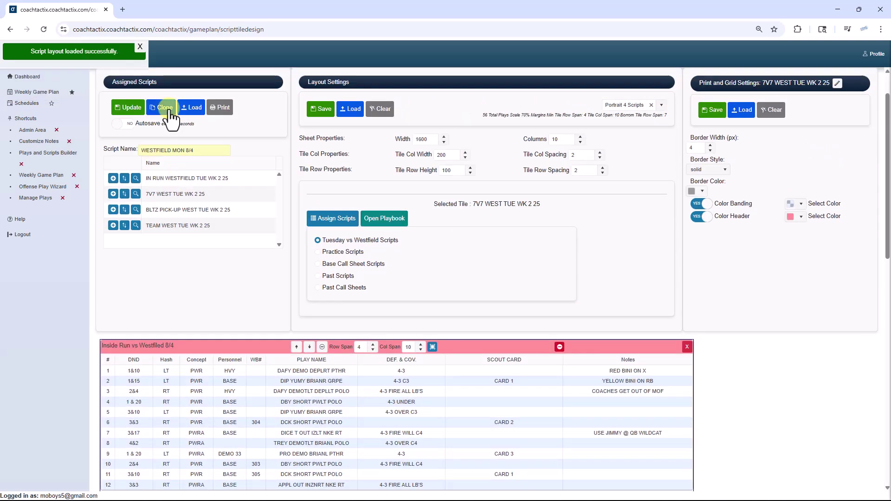
left_click(166, 108)
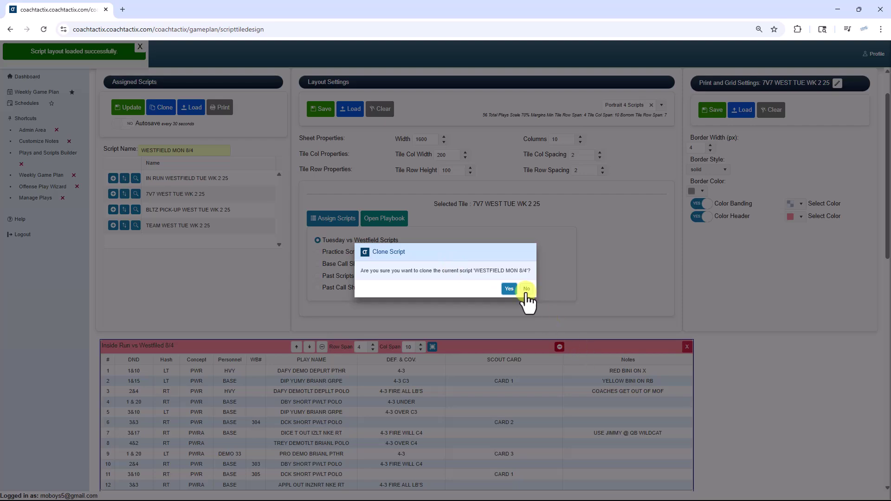
left_click(507, 288)
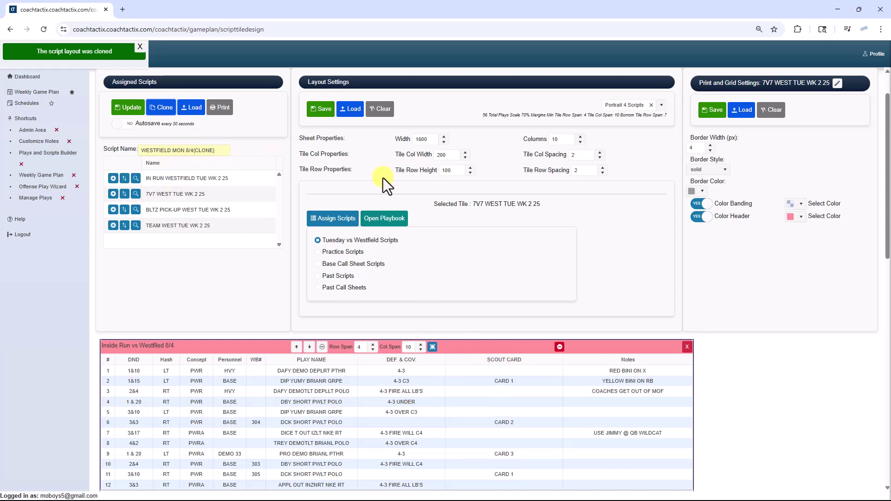
Clear all plays from the Inside Run and 7v7 vs Westfield 8/4 tiles of the cloned layout.
left_click(560, 347)
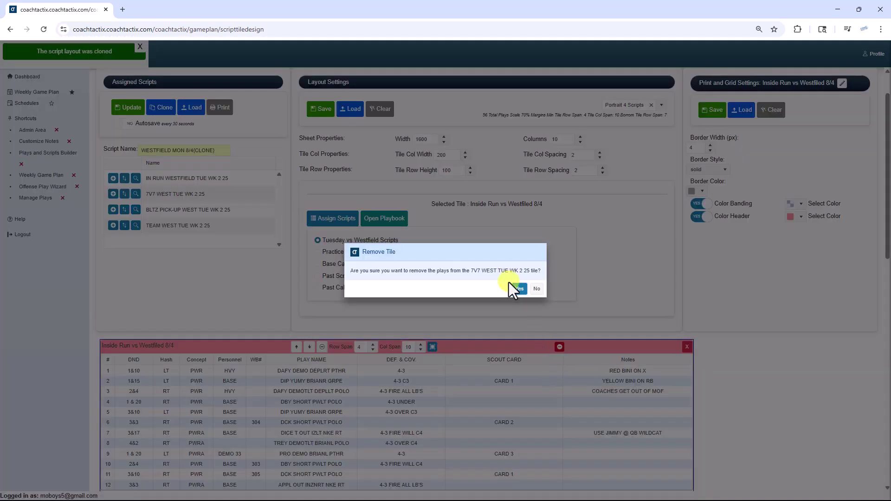
left_click(519, 289)
scroll(492, 355, "down", 4)
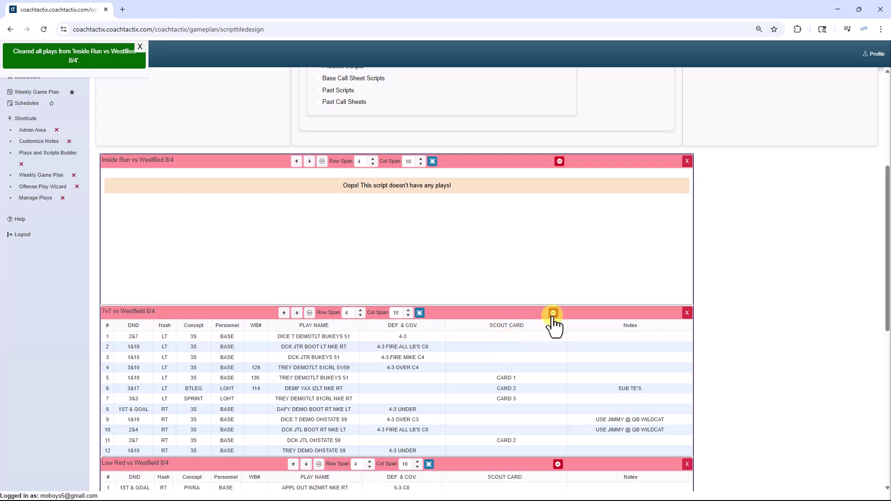
left_click(551, 312)
left_click(521, 289)
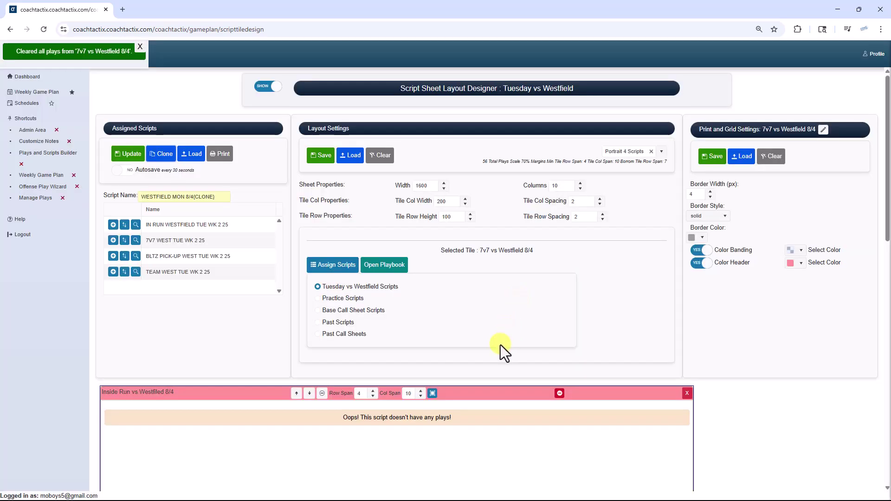
Replace the 7v7 vs Westfield 8/4 tile's plays with the Summer High Red script from the practice scripts.
scroll(371, 367, "down", 5)
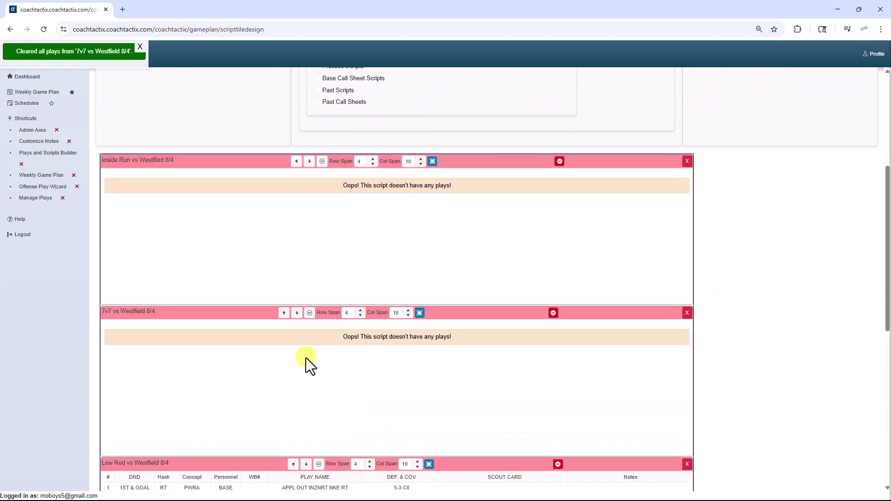
scroll(315, 353, "up", 2)
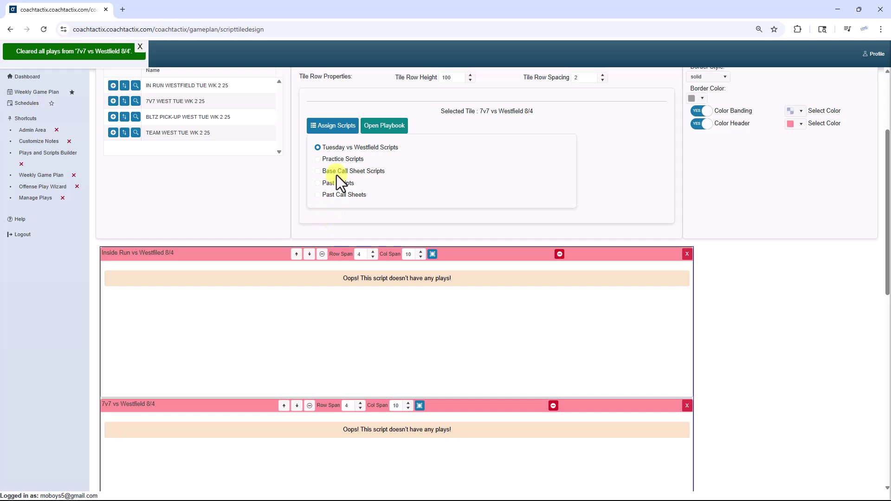
left_click(333, 159)
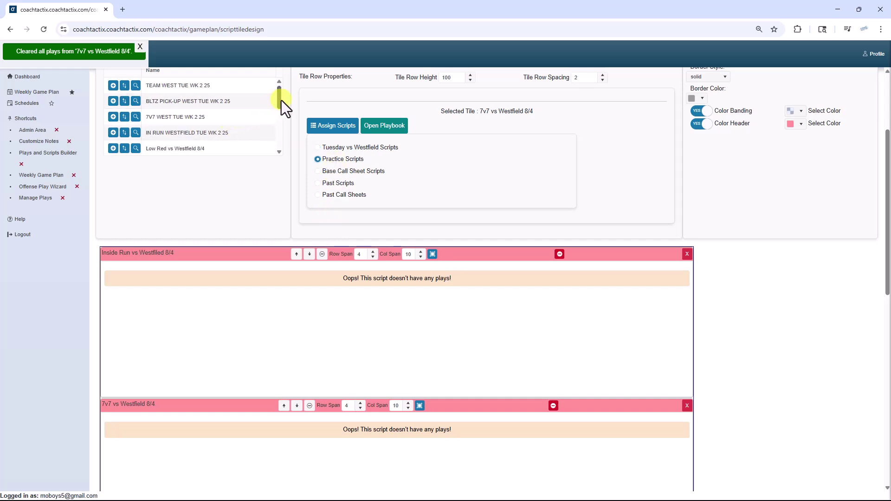
left_click_drag(279, 100, 281, 126)
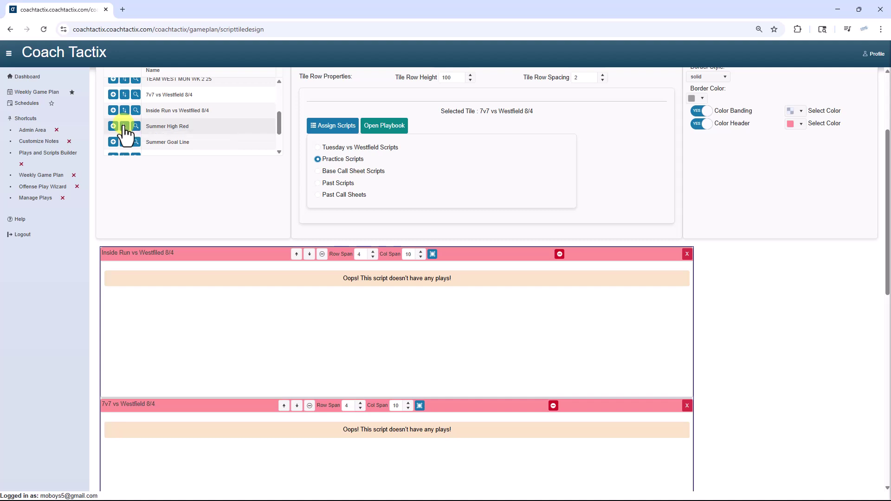
left_click(124, 126)
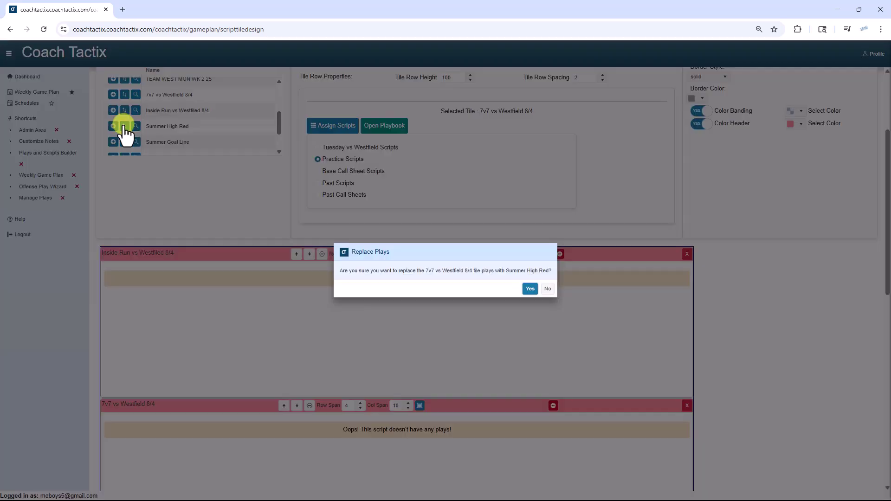
left_click(529, 289)
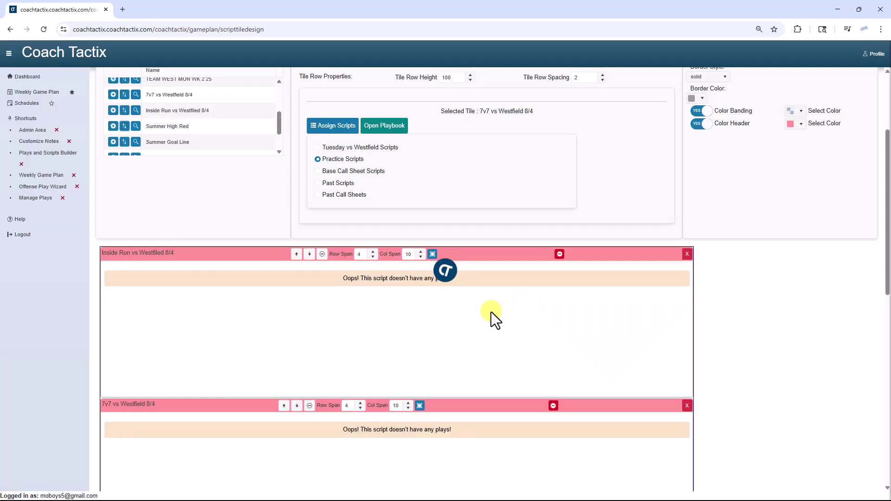
Replace the Low Red vs Westfield 8/4 tile's plays with the Summer Goal Line script.
scroll(359, 415, "down", 4)
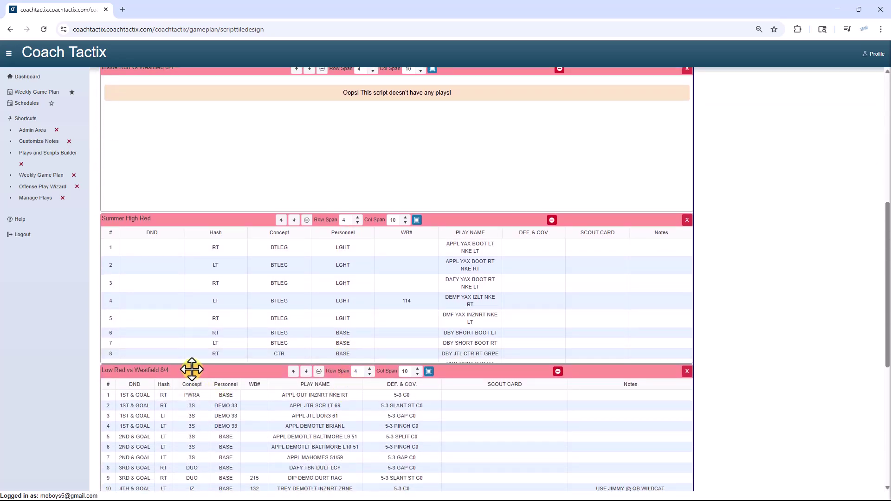
scroll(194, 367, "up", 6)
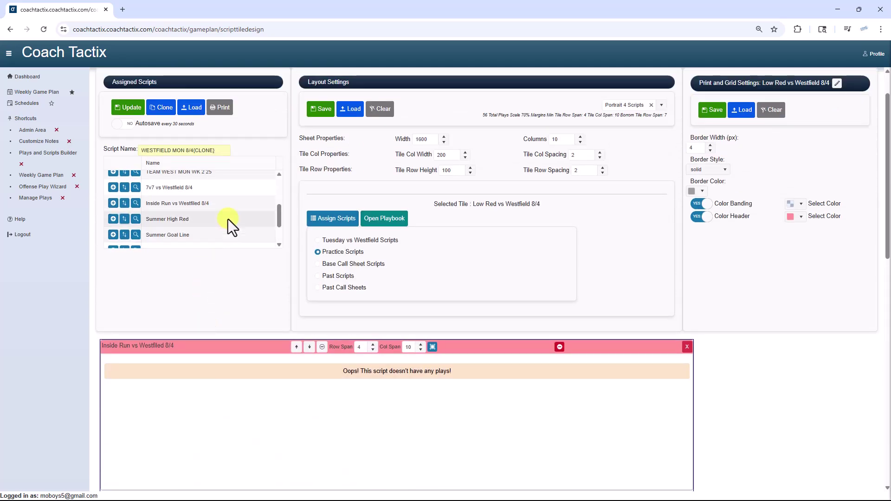
left_click(125, 235)
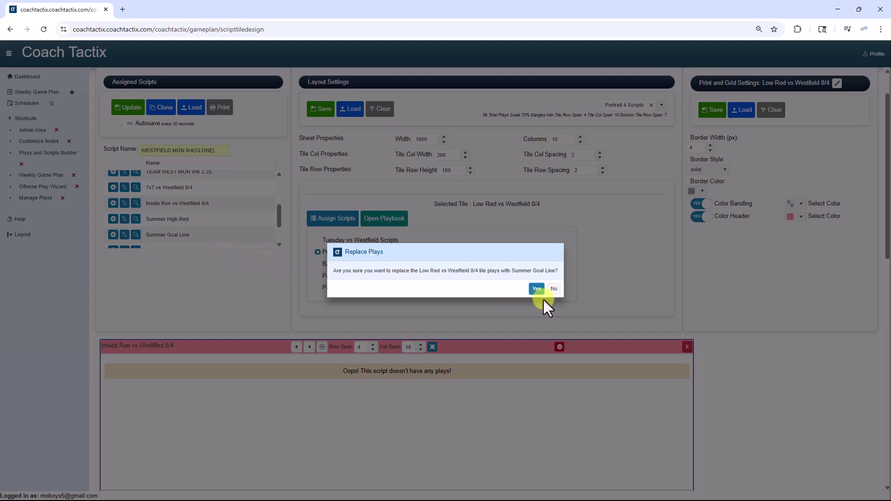
left_click(537, 289)
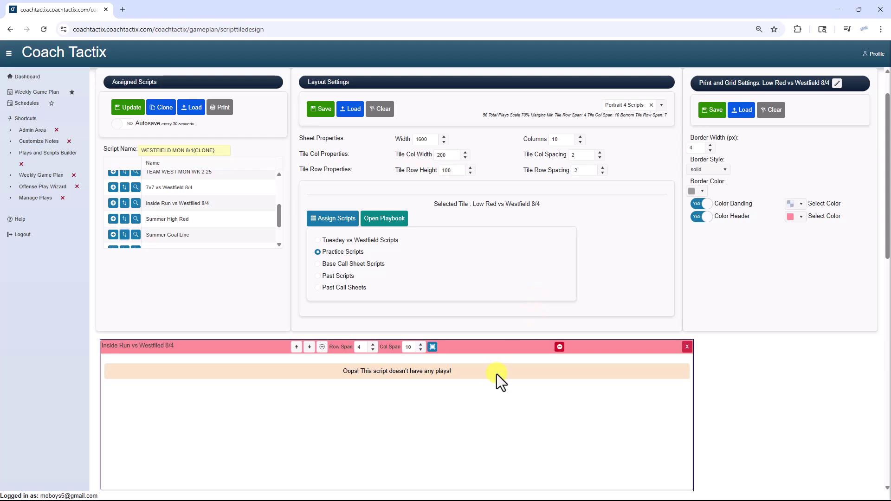
Load the saved 4 SCRIPT BLANK script layout.
left_click(187, 111)
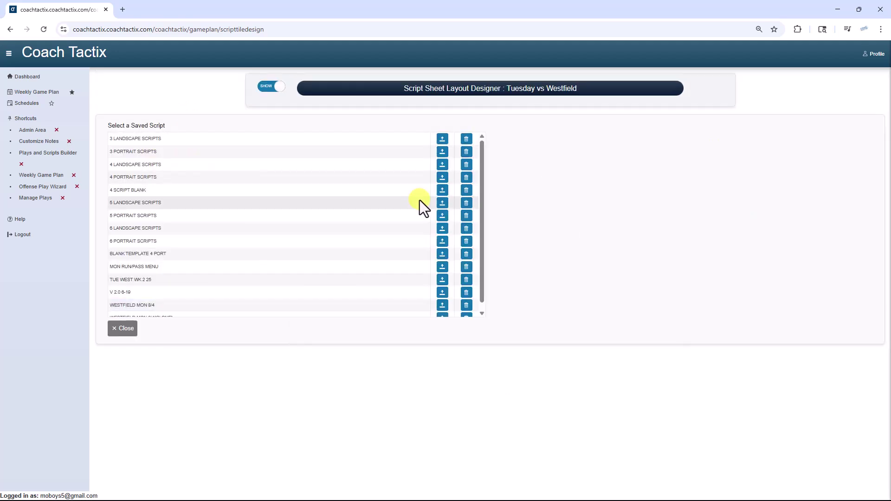
left_click(440, 194)
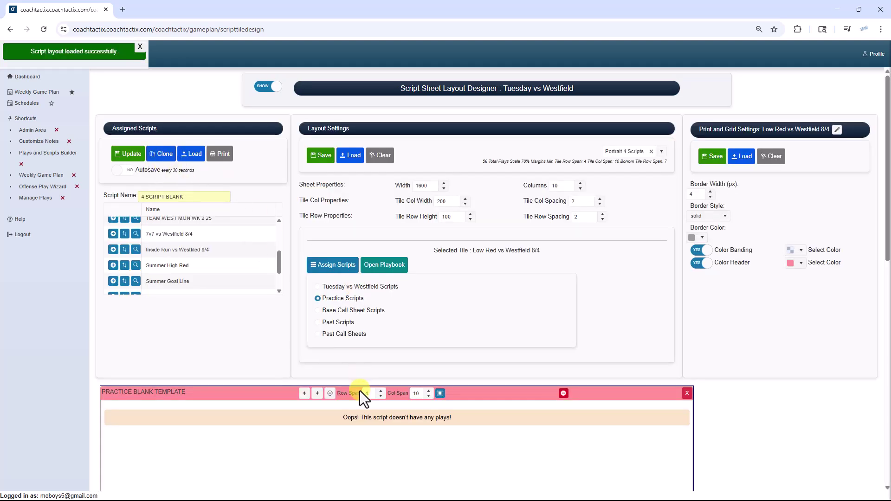
Look at the script assignment page where coaches build play scripts, and return to the script sheet designer.
scroll(359, 429, "down", 2)
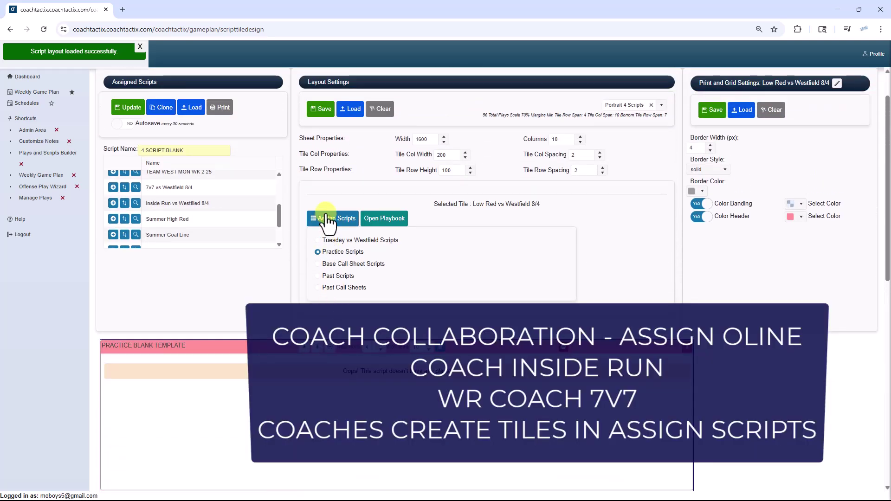
left_click(327, 216)
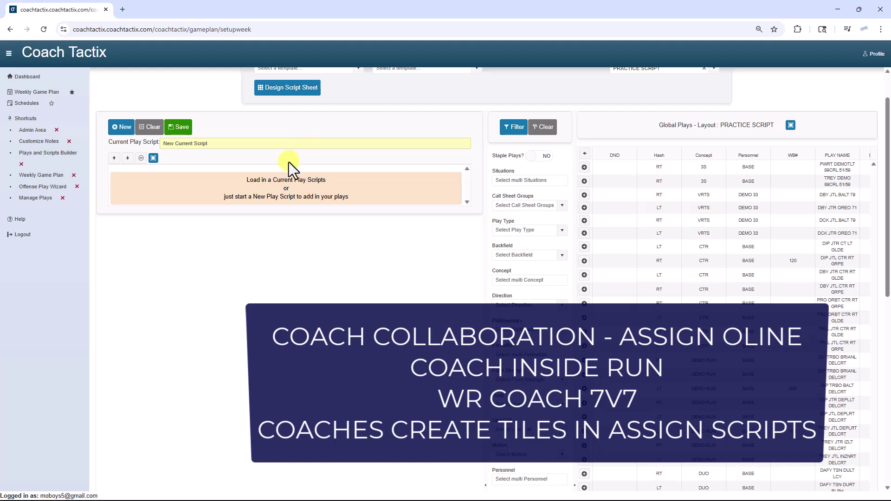
left_click(309, 84)
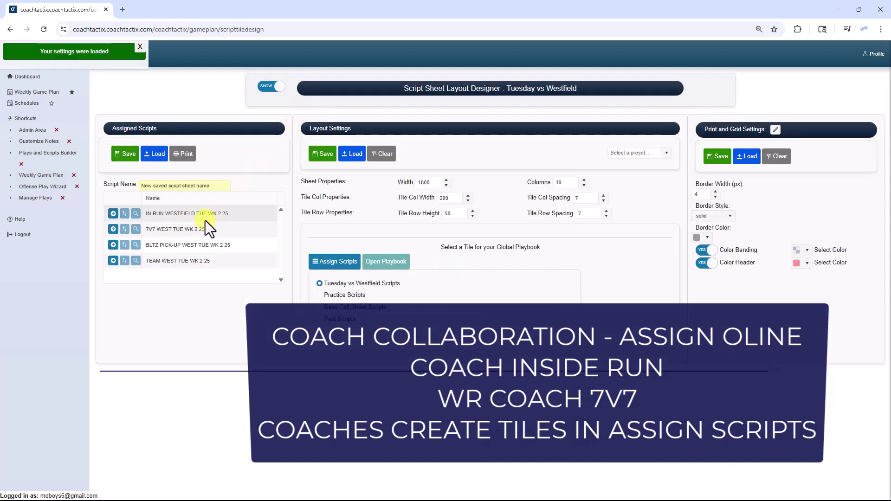
Load the saved 4 LANDSCAPE SCRIPTS script layout and review its tiles.
left_click(155, 154)
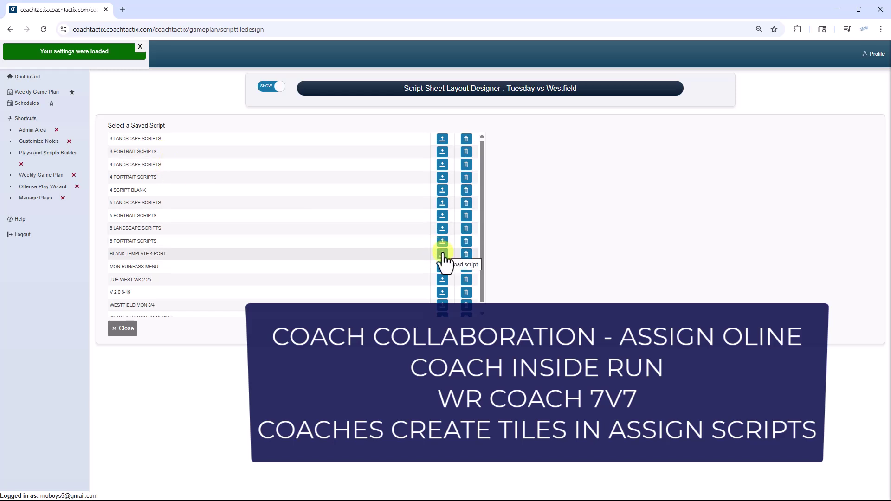
left_click(442, 165)
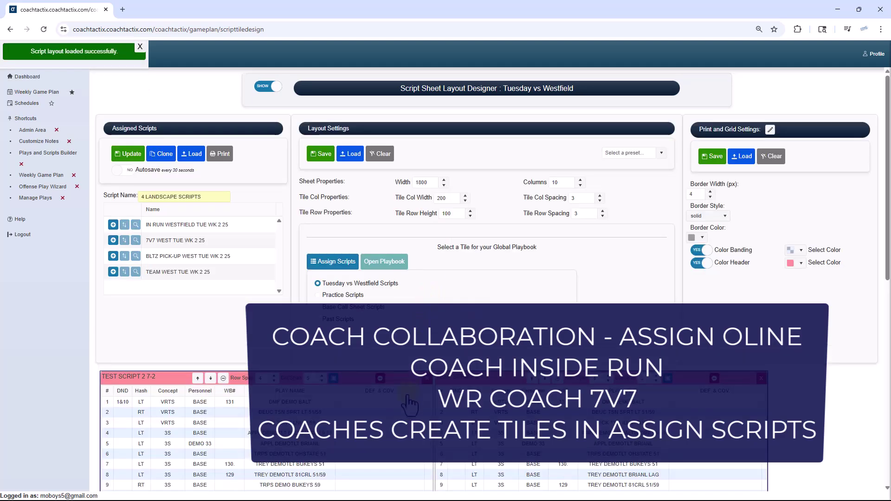
scroll(409, 404, "down", 3)
scroll(408, 403, "down", 5)
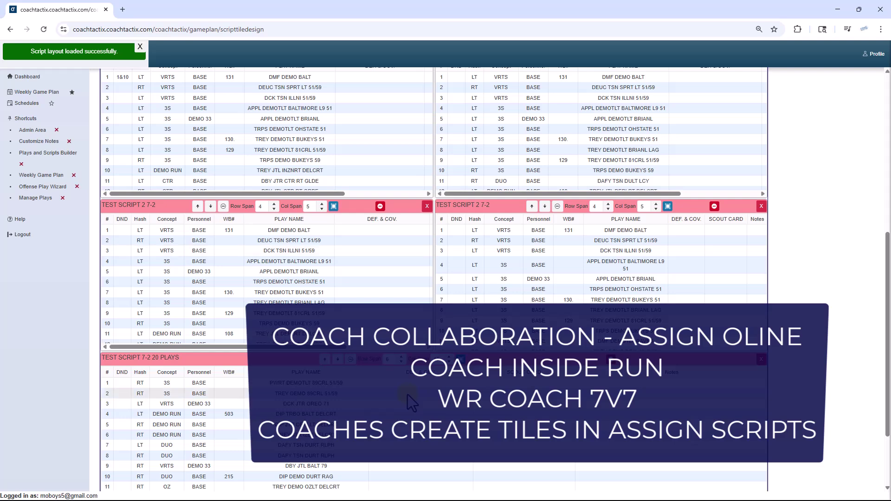
scroll(407, 395, "up", 6)
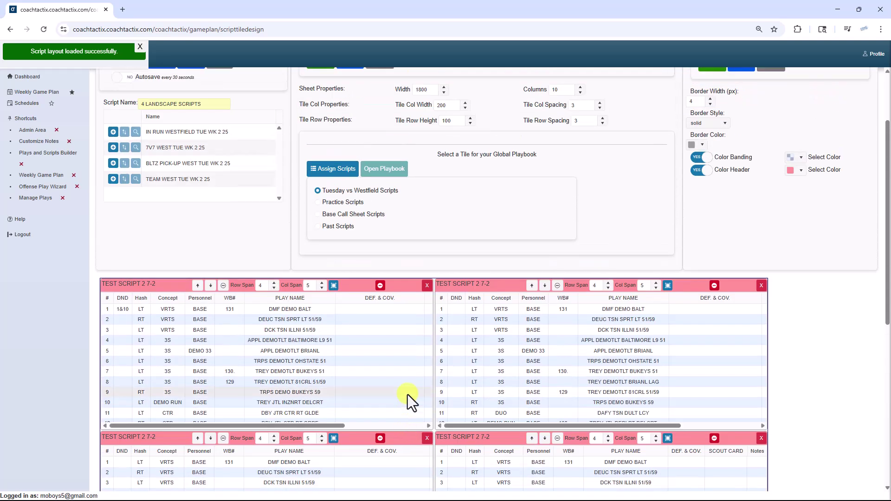
scroll(407, 395, "up", 2)
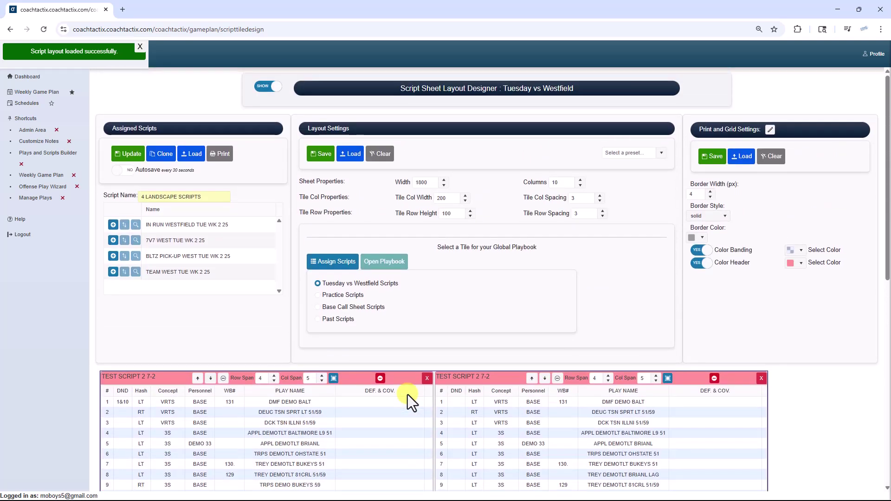
Rename the first TEST SCRIPT 2 7-2 tile of the landscape layout to INSIDE RUN.
left_click(145, 377)
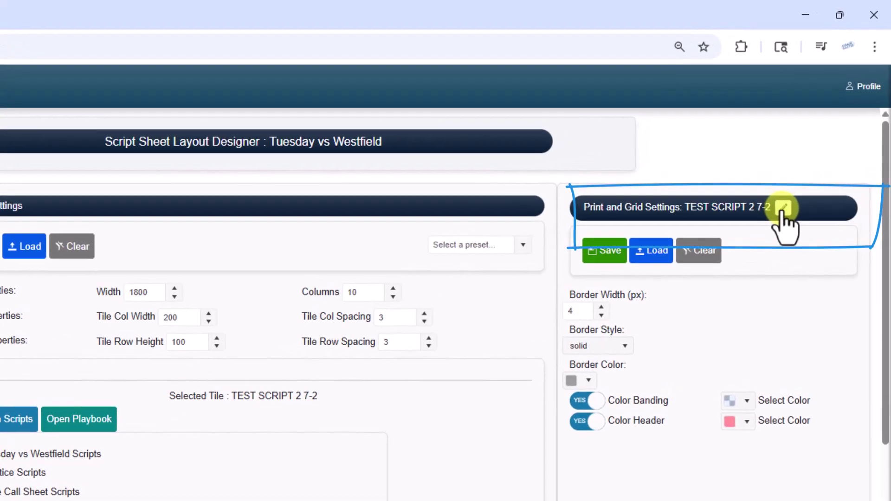
left_click(823, 131)
key("ctrl+a")
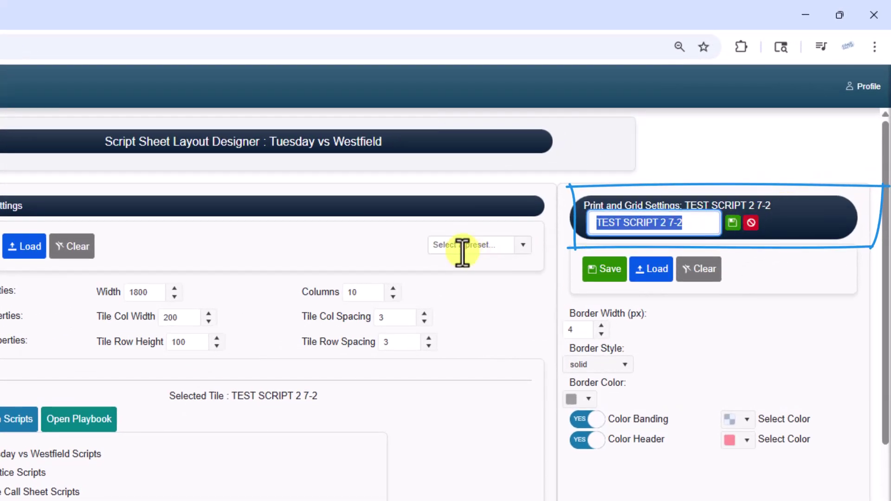
type("INSIDE RUN")
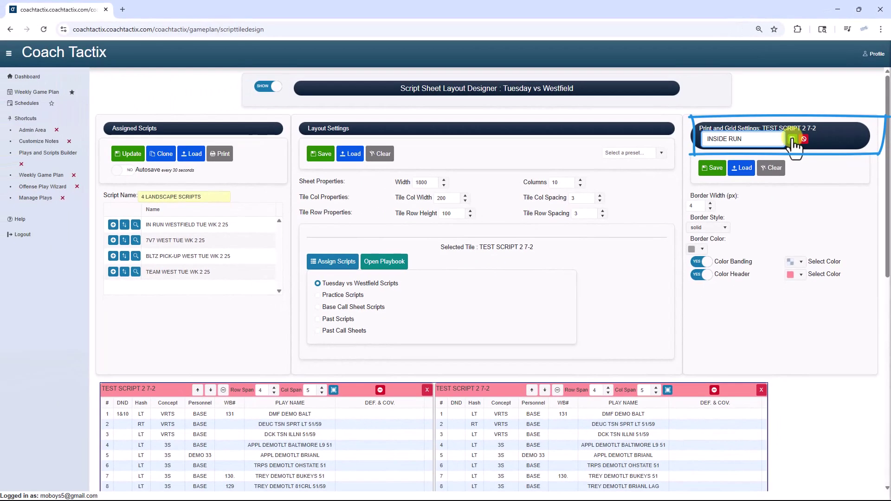
left_click(732, 223)
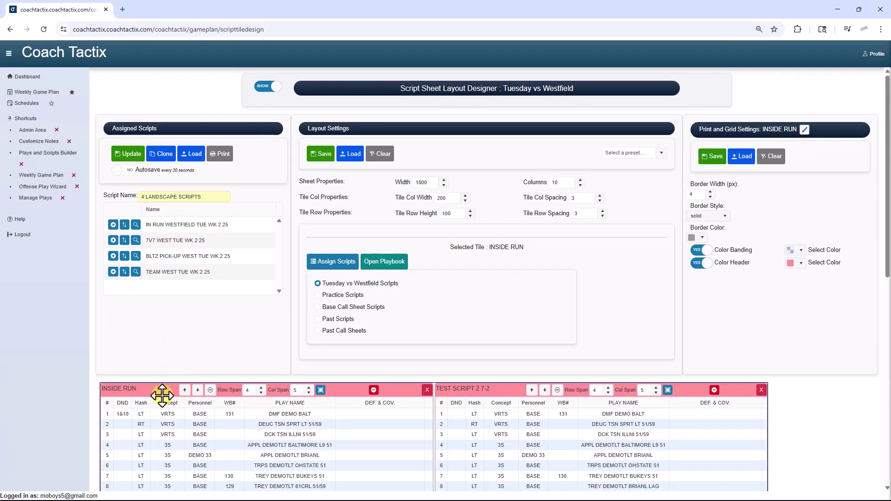
scroll(483, 398, "down", 3)
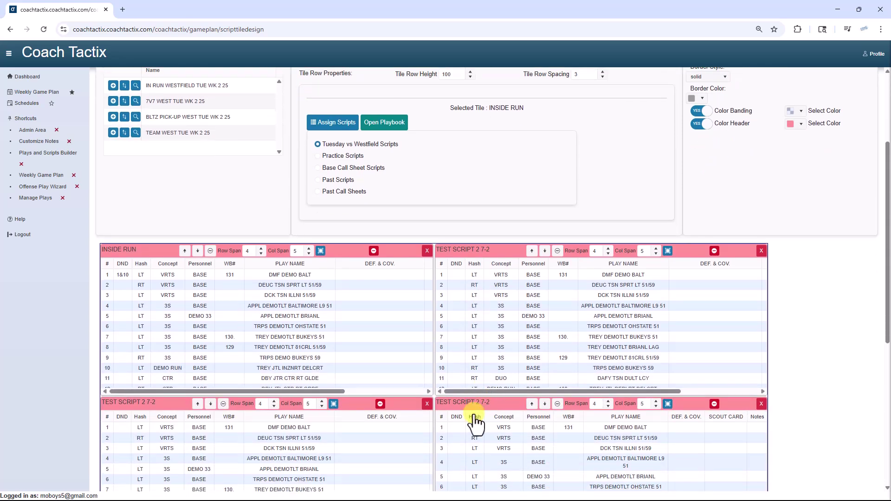
scroll(476, 421, "down", 3)
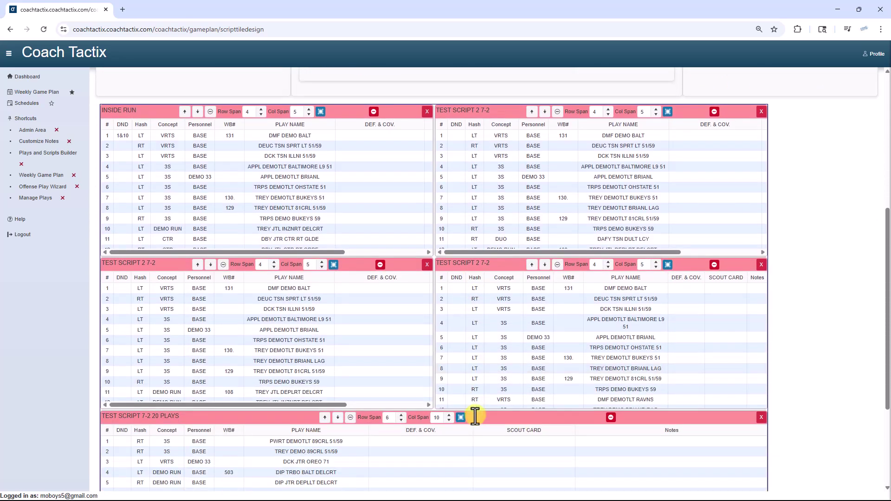
scroll(476, 417, "up", 5)
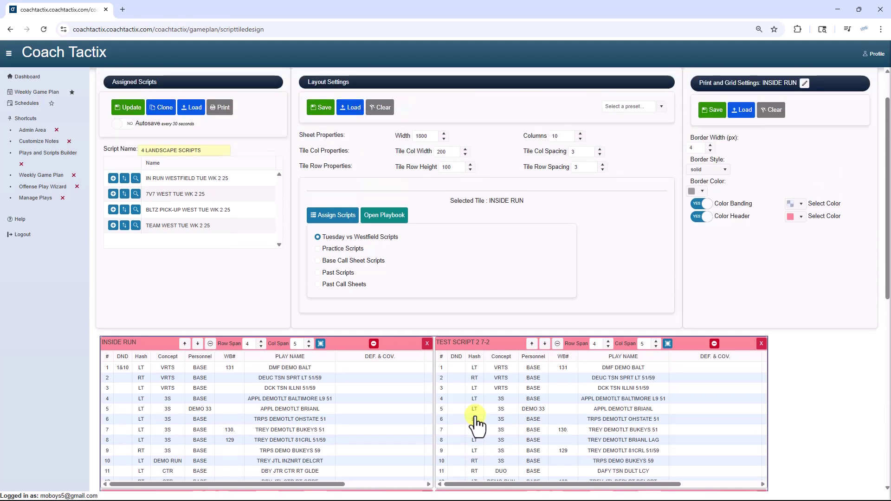